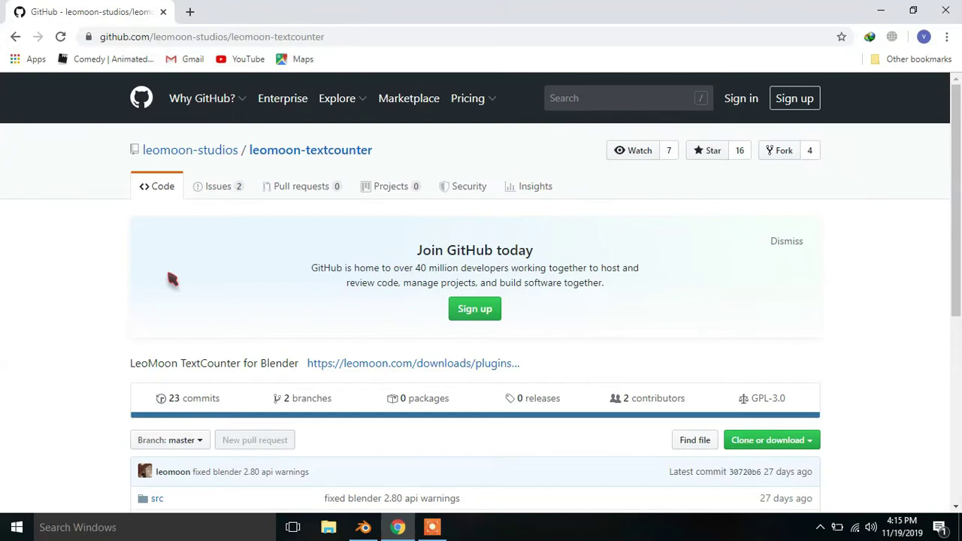
- Download the leomoon-textcounter repository as leomoon-textcounter-master.zip and open its Downloads\Compressed folder
scroll(64, 287, down, 1)
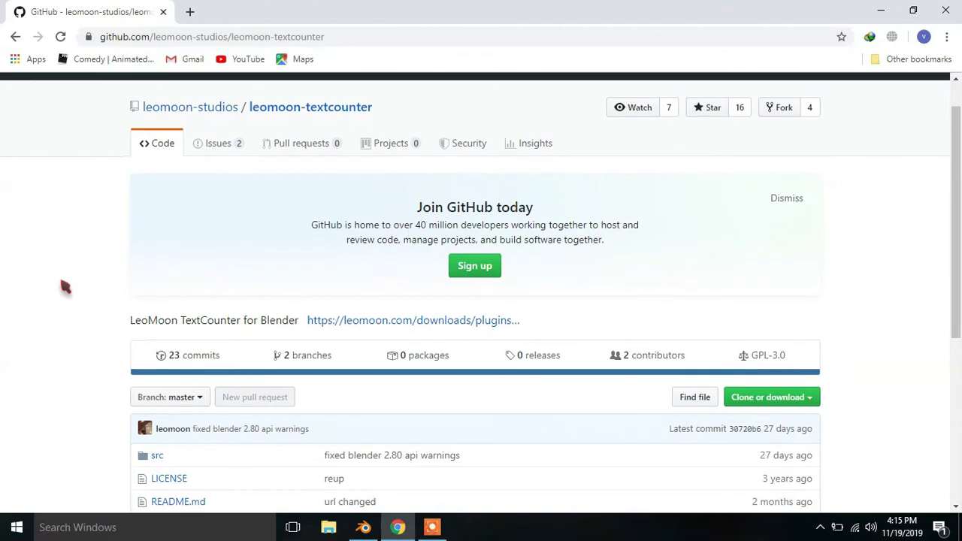
scroll(63, 287, down, 1)
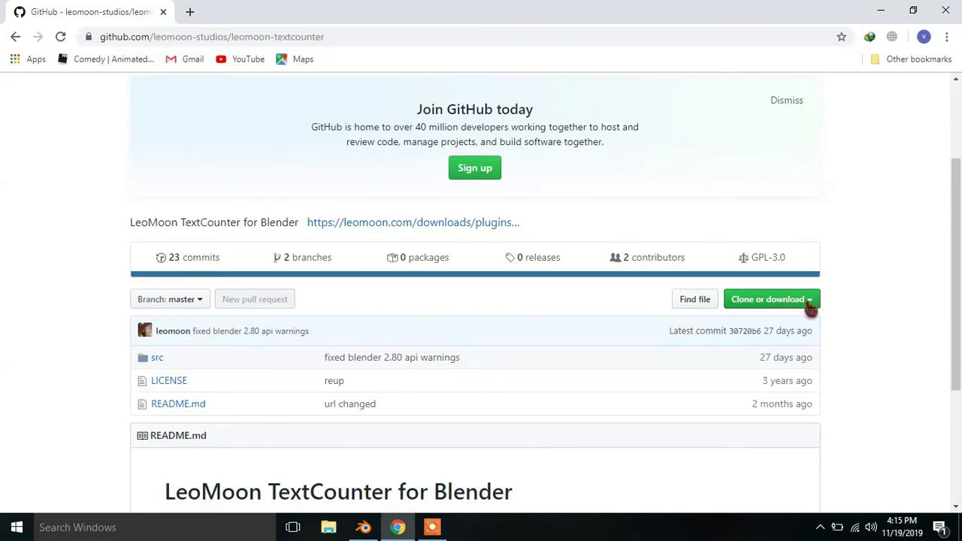
click(773, 299)
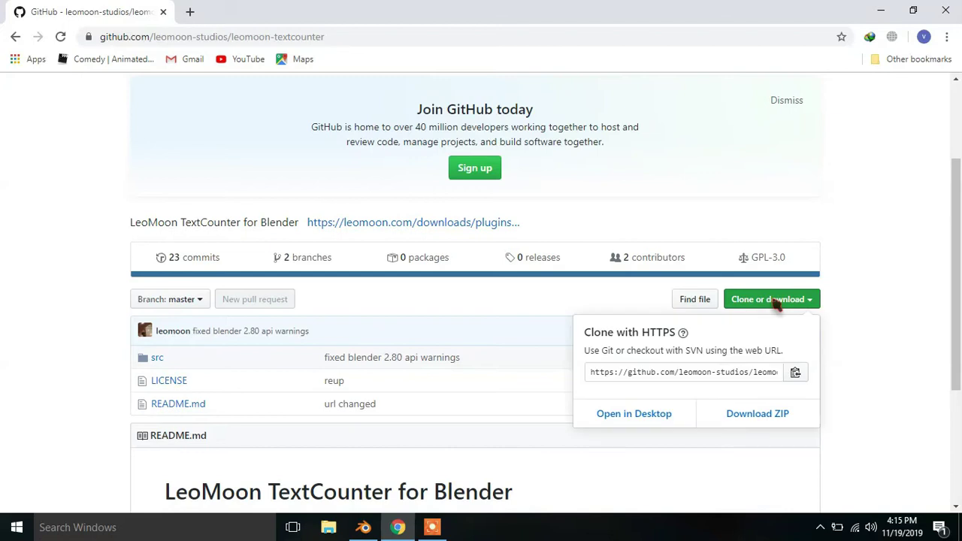
click(754, 422)
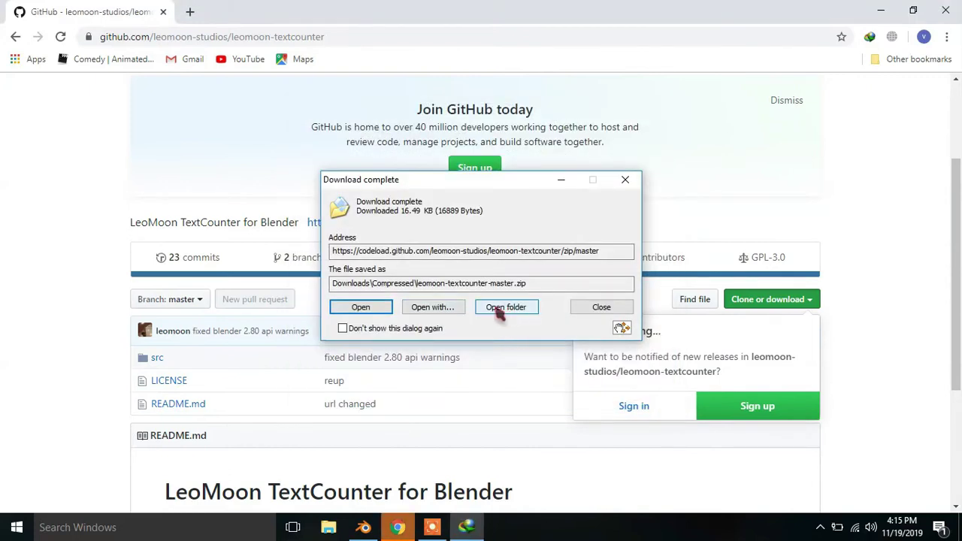
click(497, 311)
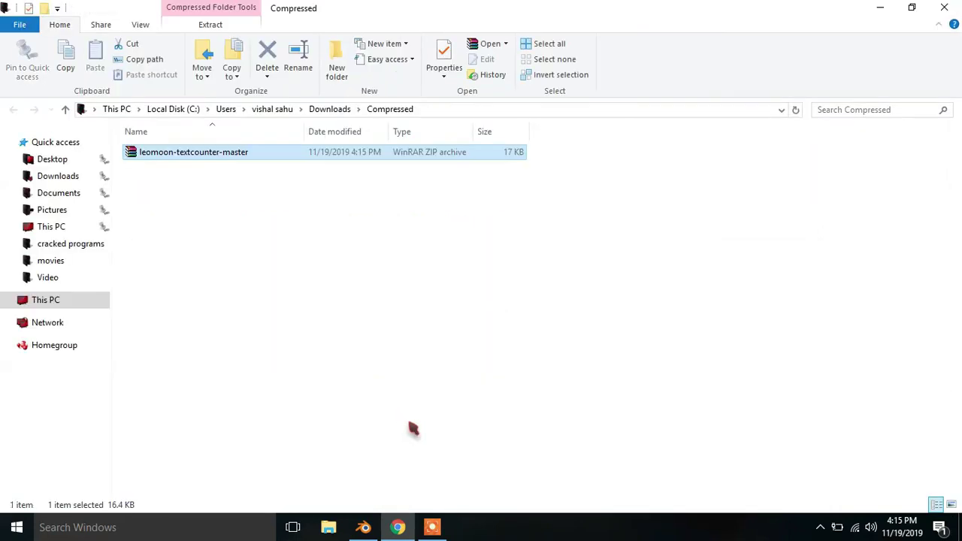
- Extract leomoon-textcounter-master.zip in place, copy the Compressed folder path, and switch to Blender
right_click(203, 161)
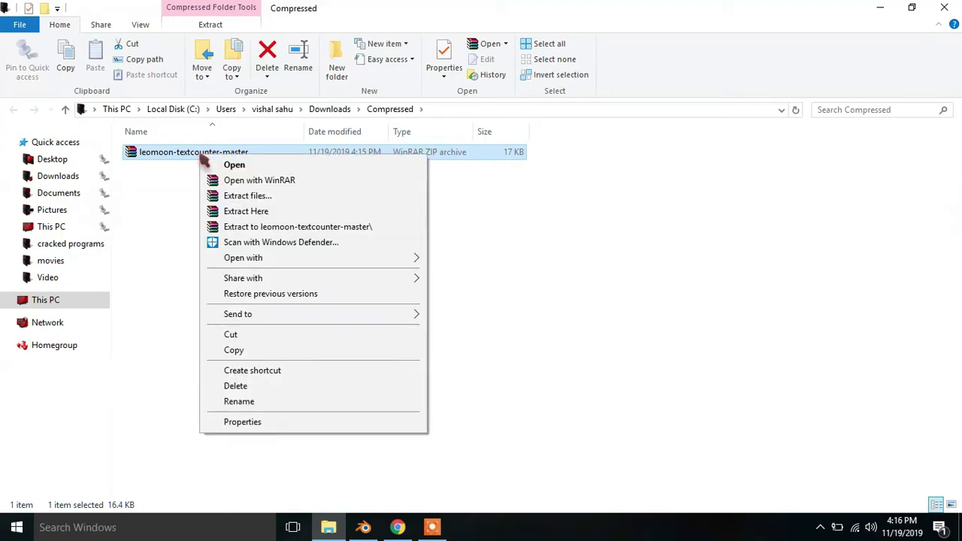
click(242, 216)
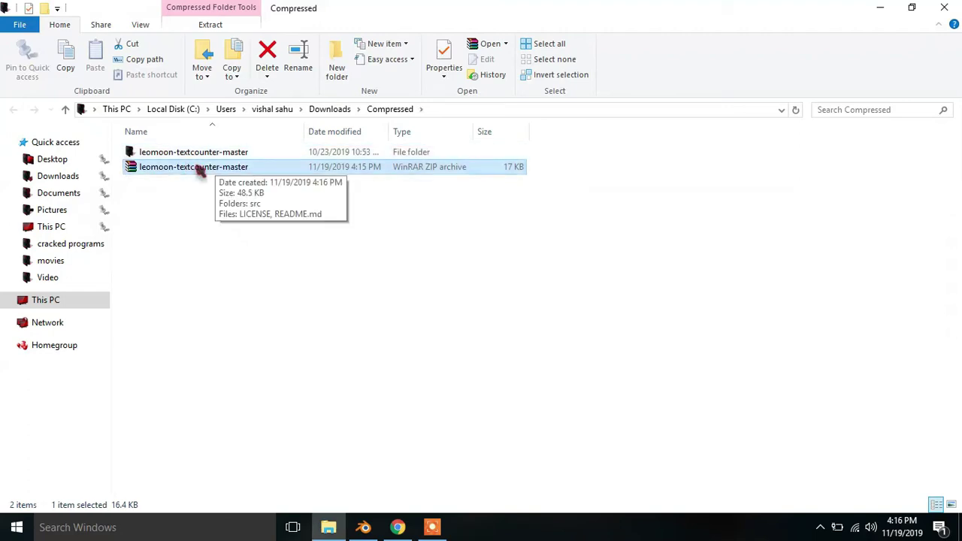
click(436, 110)
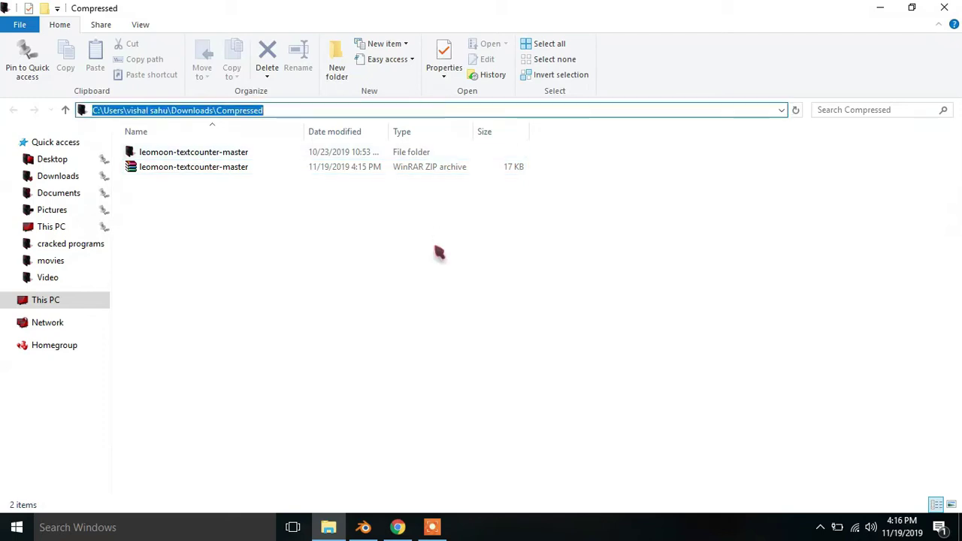
click(363, 527)
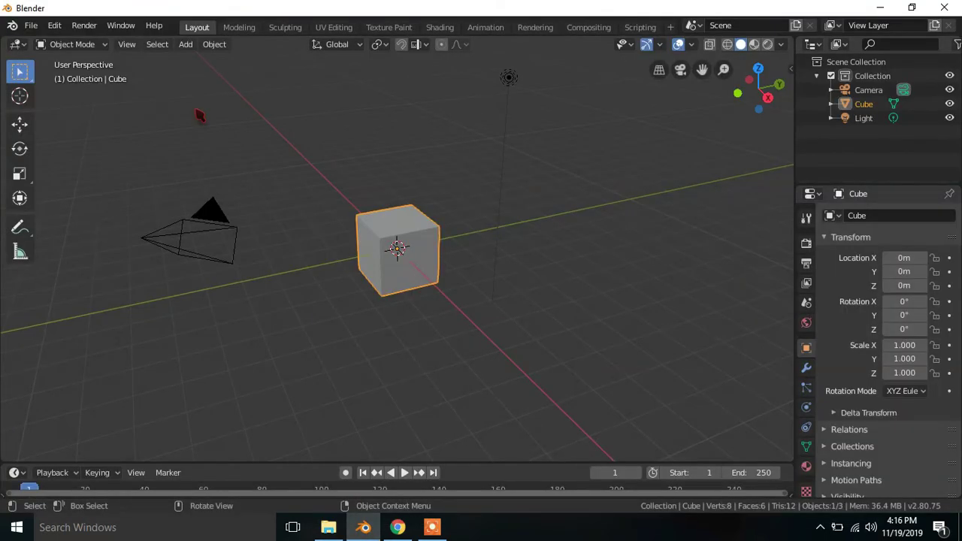
- Install the add-on from Downloads\Compressed\leomoon-textcounter-master\src\leomoon-textcounter.py via Preferences > Add-ons
click(83, 29)
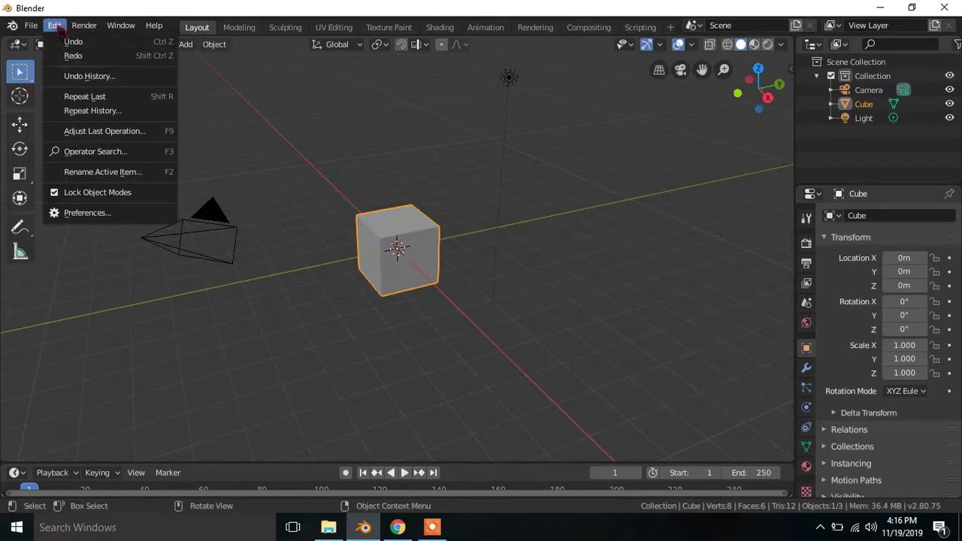
click(66, 215)
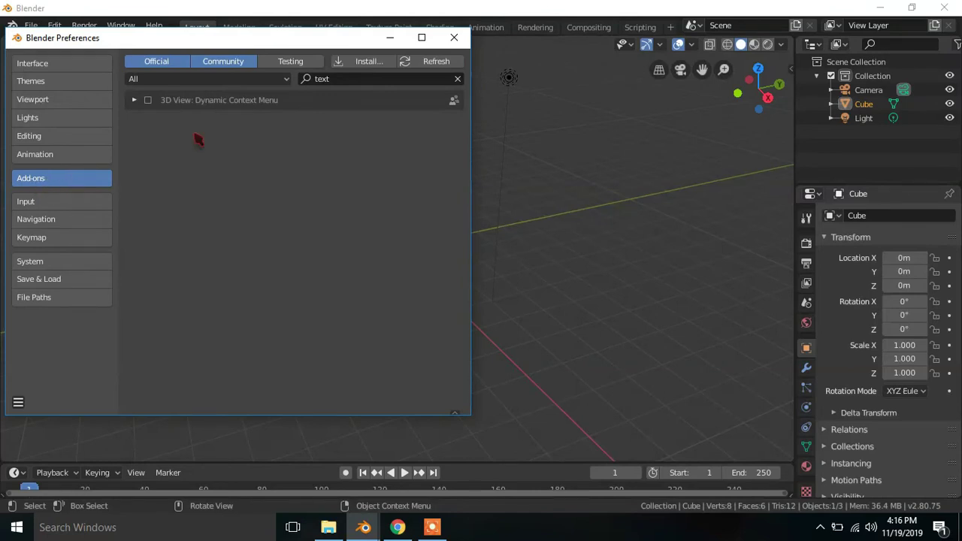
click(365, 65)
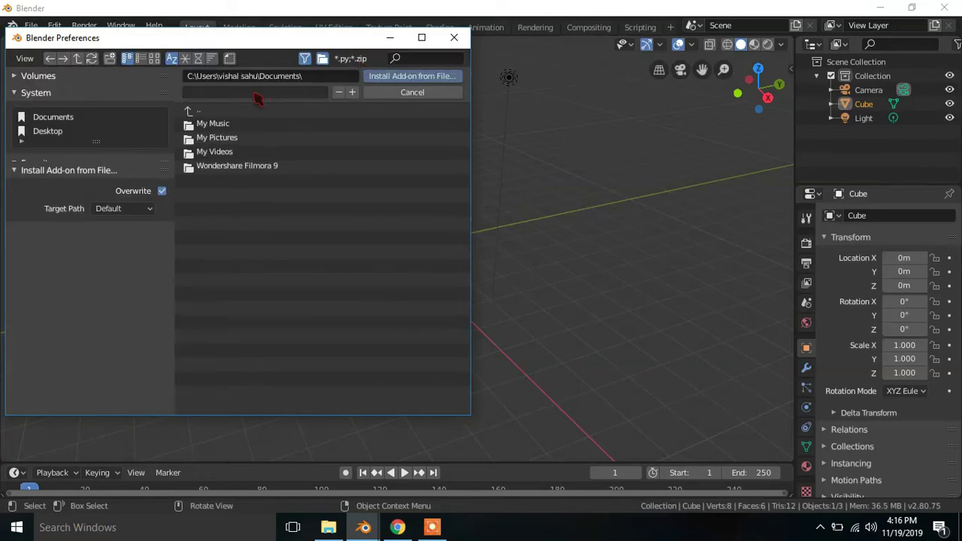
click(315, 75)
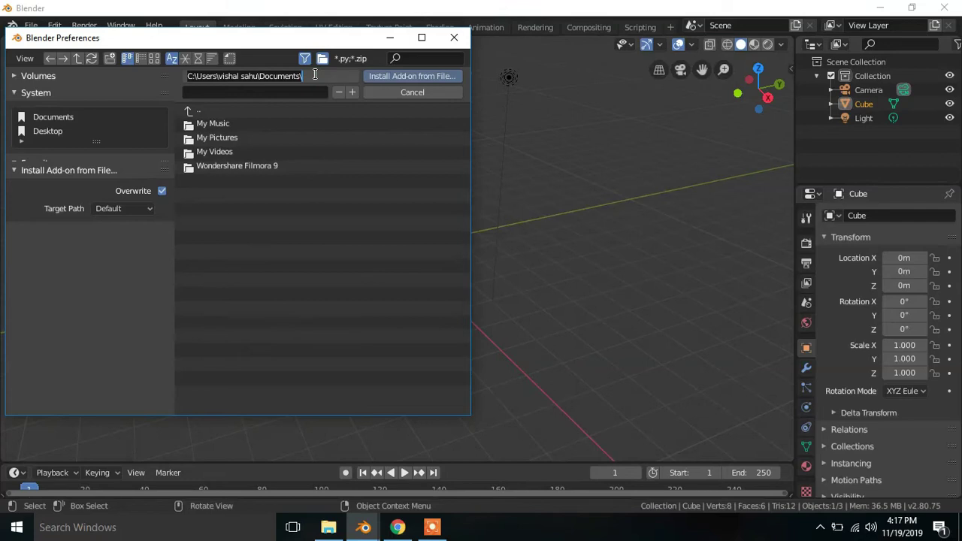
text(C:\Users\vishal sahu\Downloads\Compressed)
key(Return)
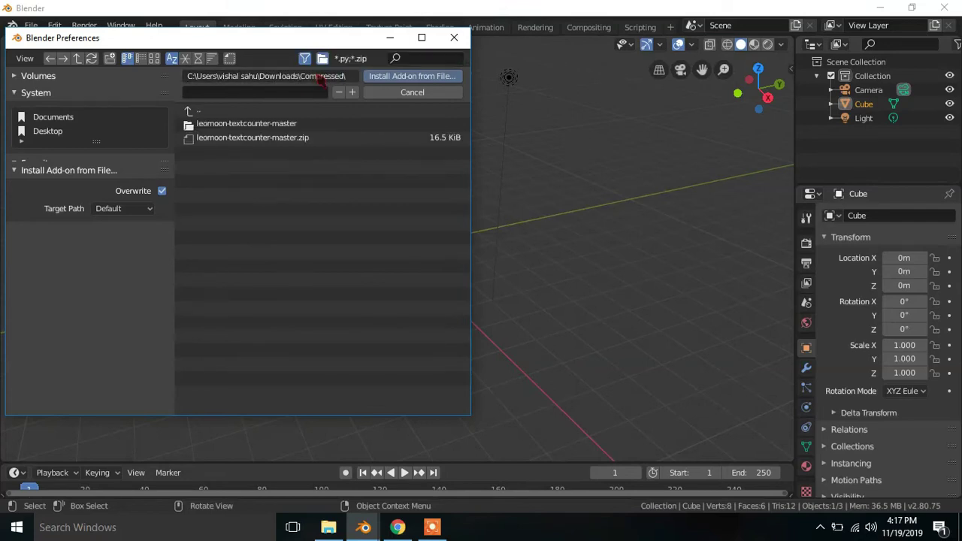
click(290, 126)
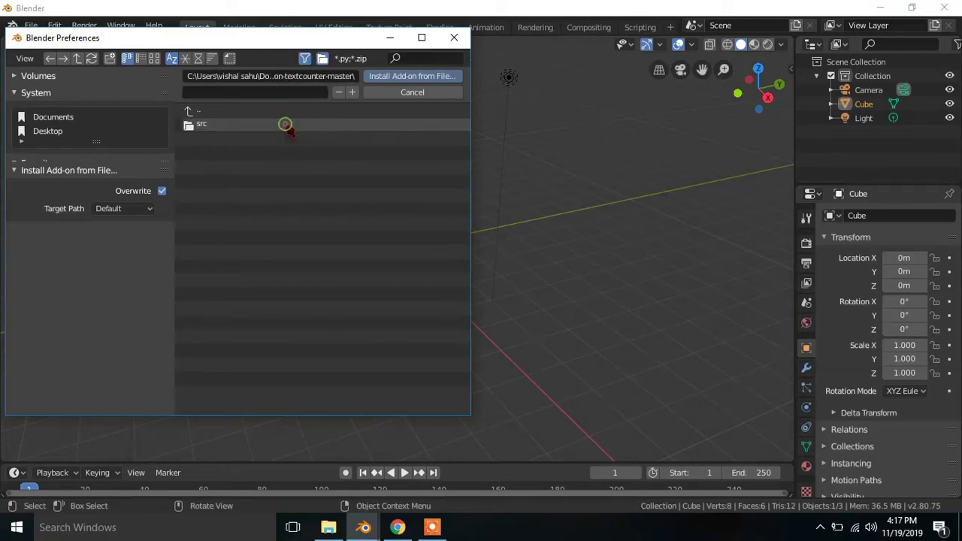
click(256, 127)
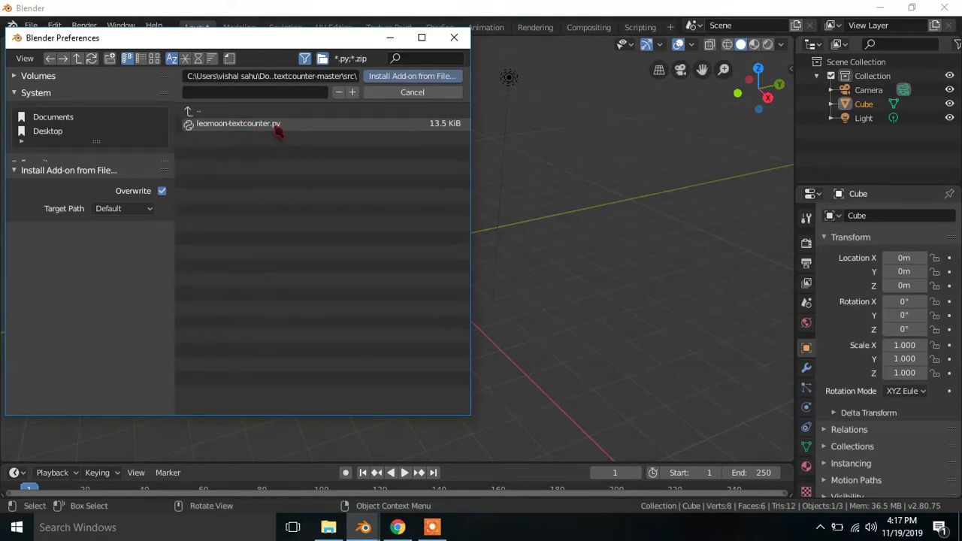
double_click(252, 131)
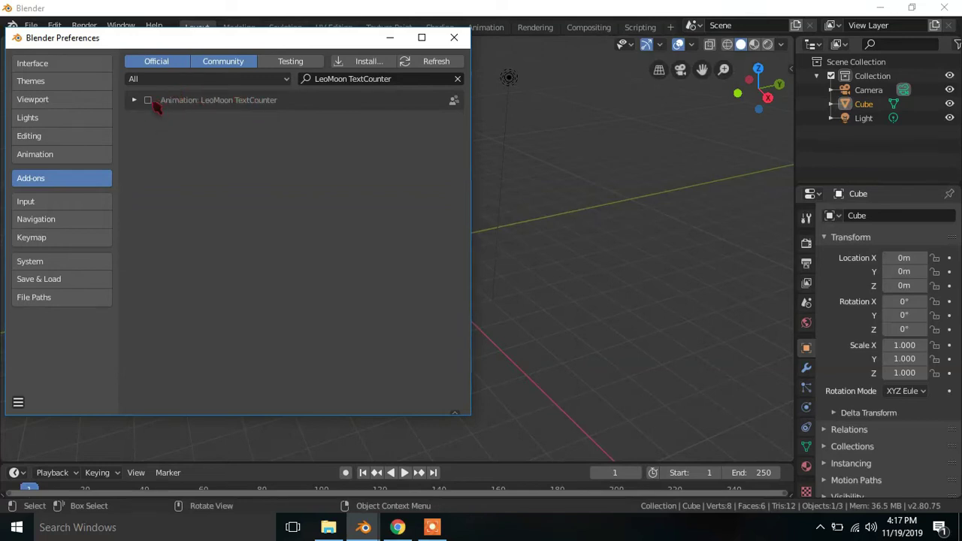
- Enable the Animation: LeoMoon TextCounter add-on and save the preferences
click(148, 101)
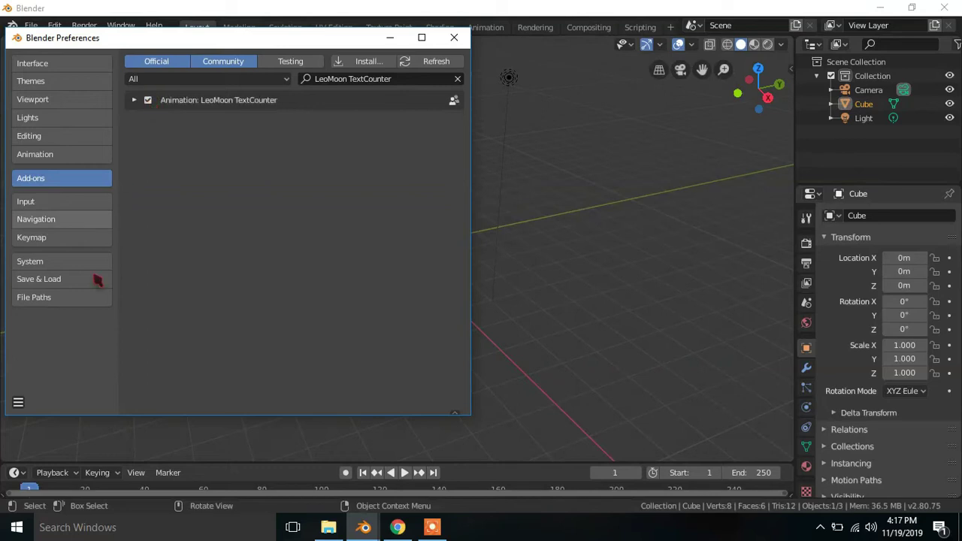
click(18, 402)
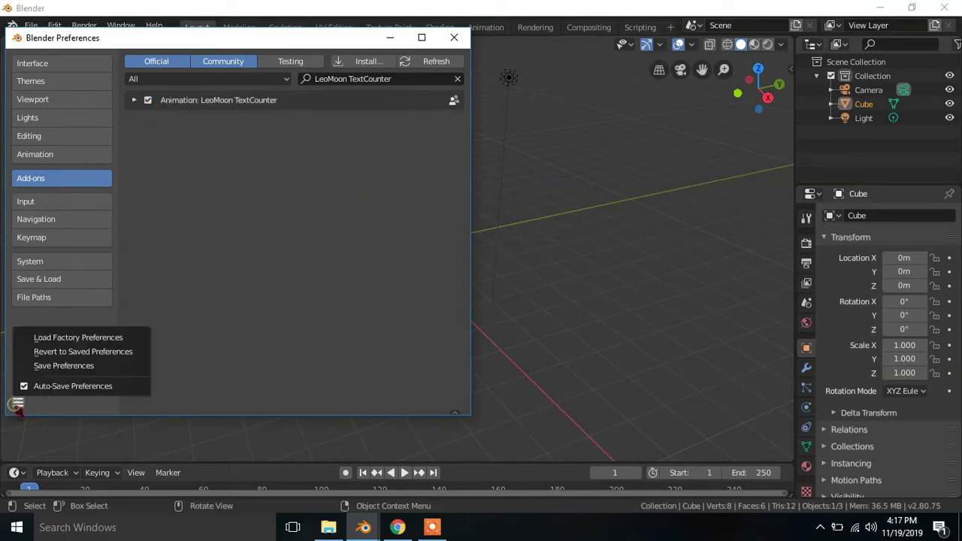
click(53, 366)
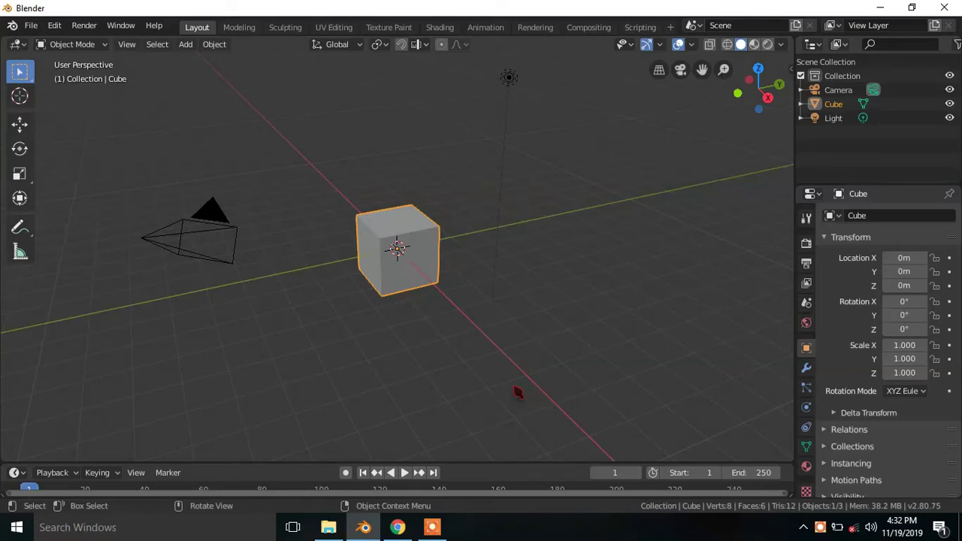
- In Edit Mode, move one side face of the cube along Y to squash it into a thin slab
middle_drag(517, 392, 493, 388)
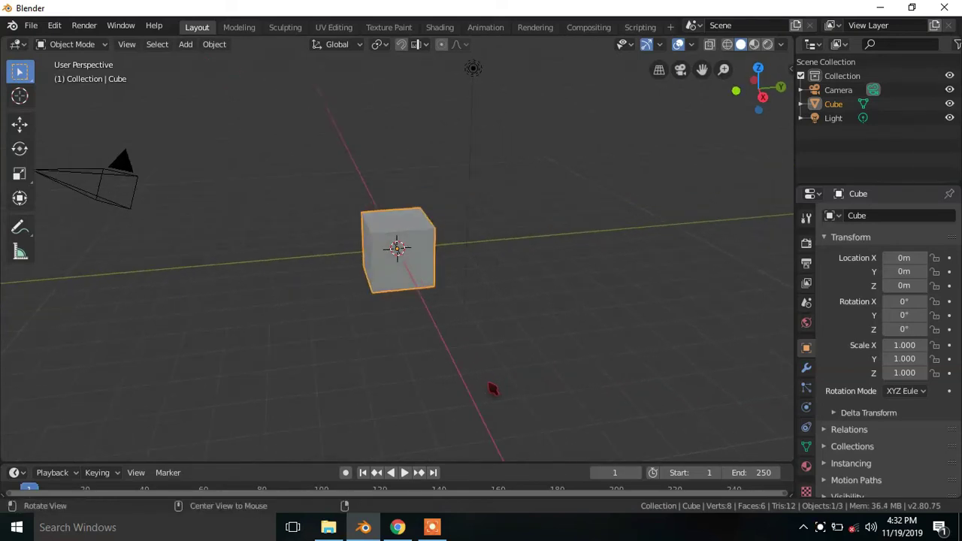
click(74, 43)
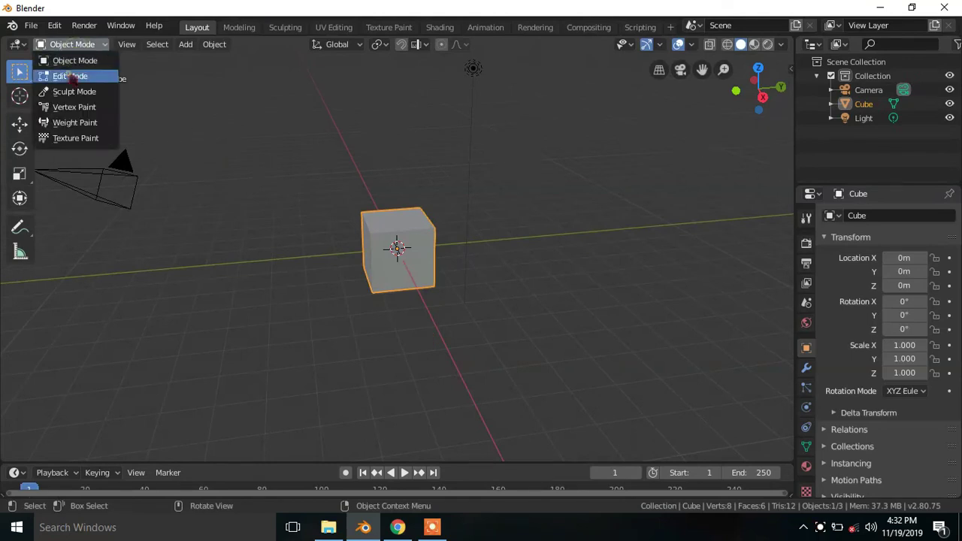
click(68, 74)
mouse_move(470, 185)
middle_down()
mouse_move(419, 196)
mouse_move(363, 97)
mouse_move(402, 187)
middle_up()
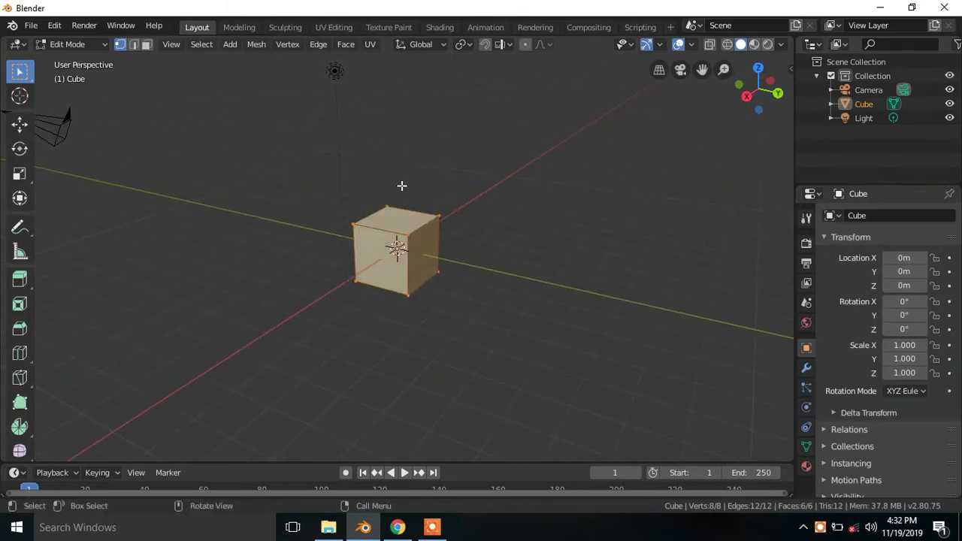
click(145, 44)
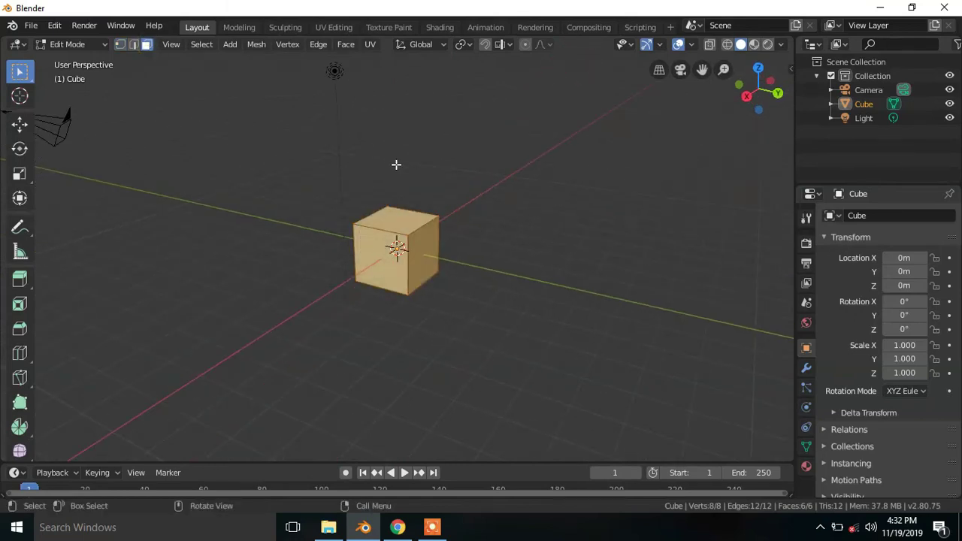
click(419, 245)
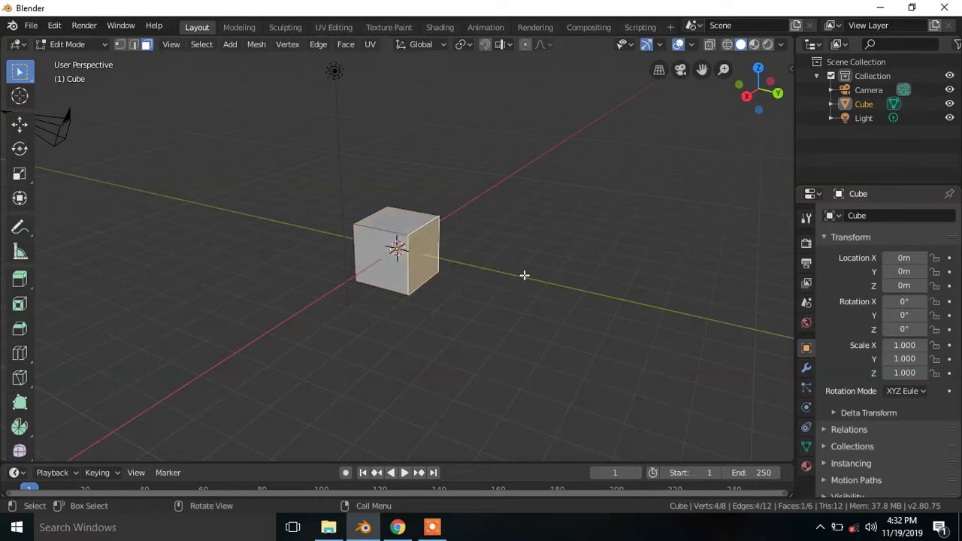
key(g)
key(y)
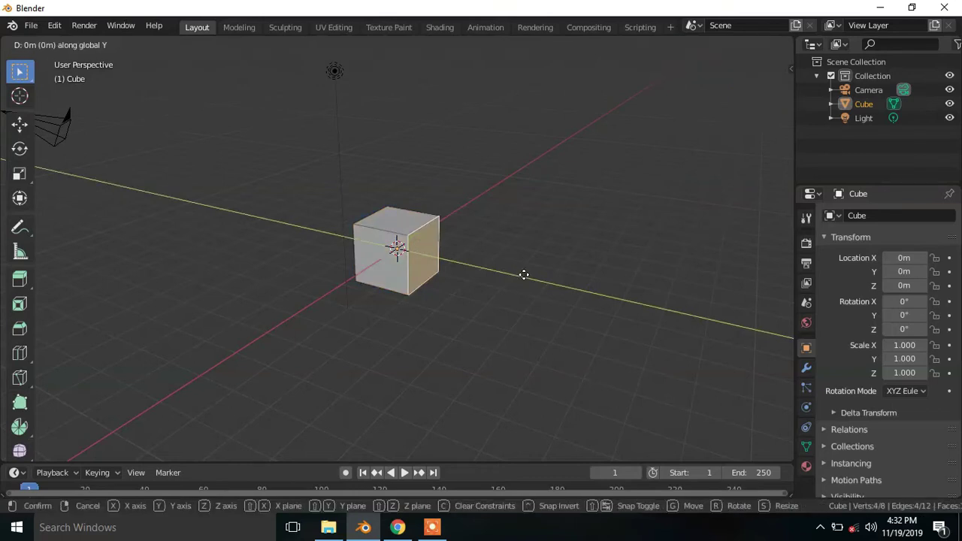
click(474, 269)
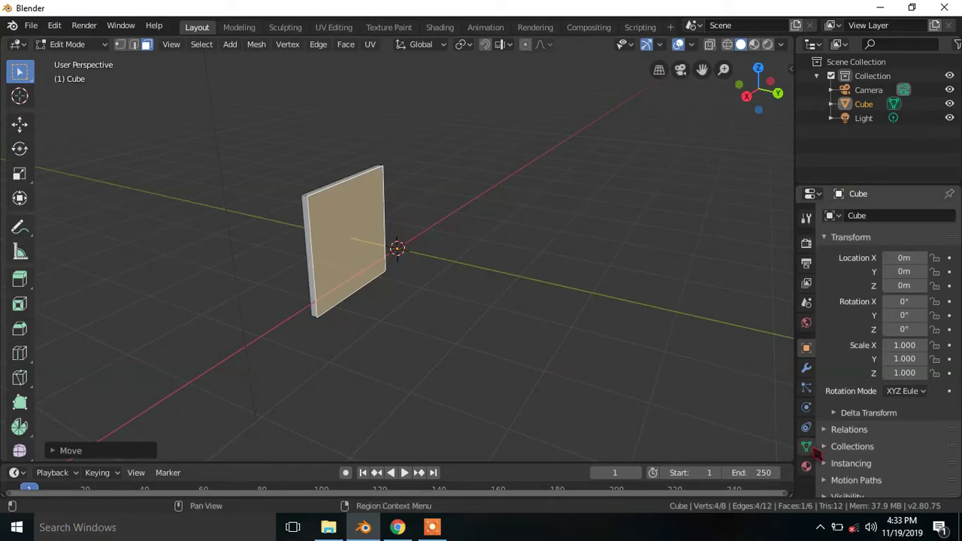
click(806, 446)
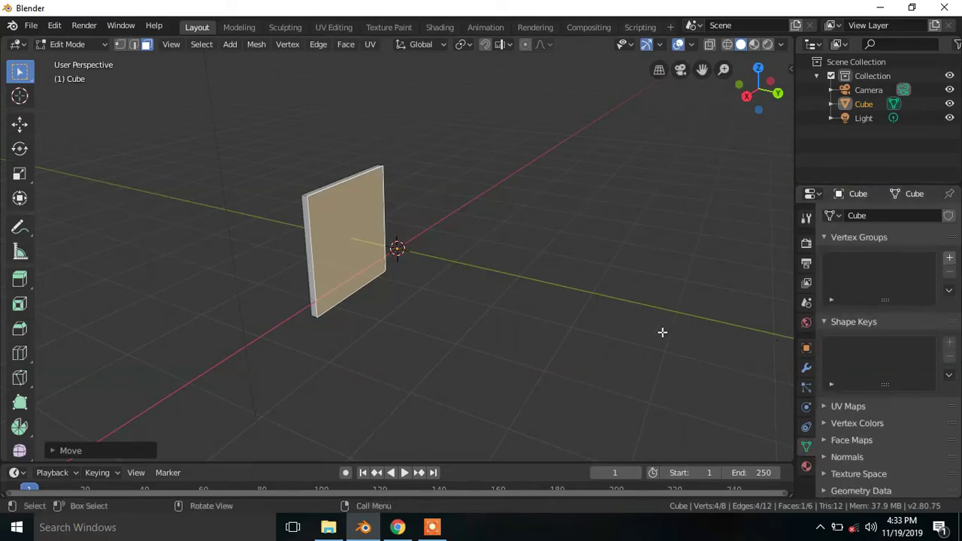
- Back in Object Mode, add Basis and Key 1 shape keys to the plate
key(Tab)
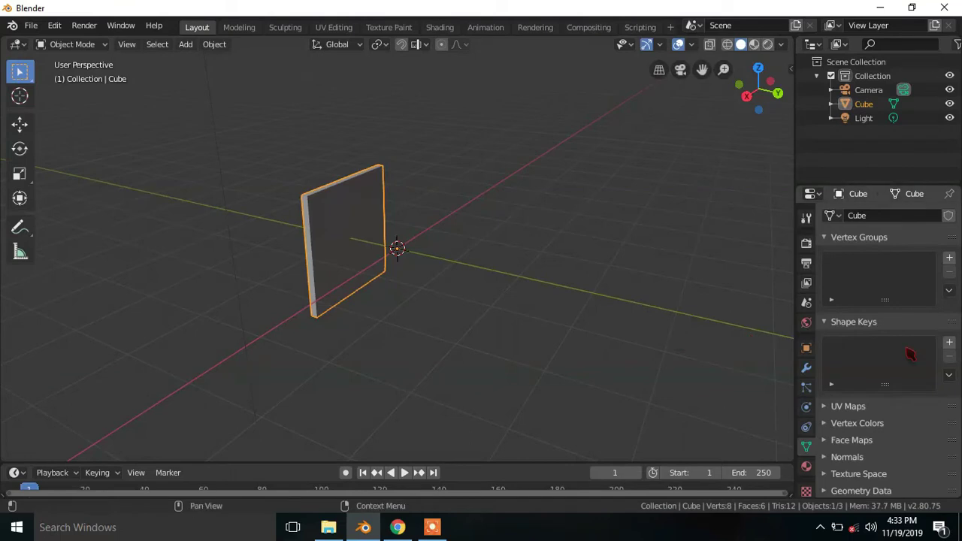
click(949, 342)
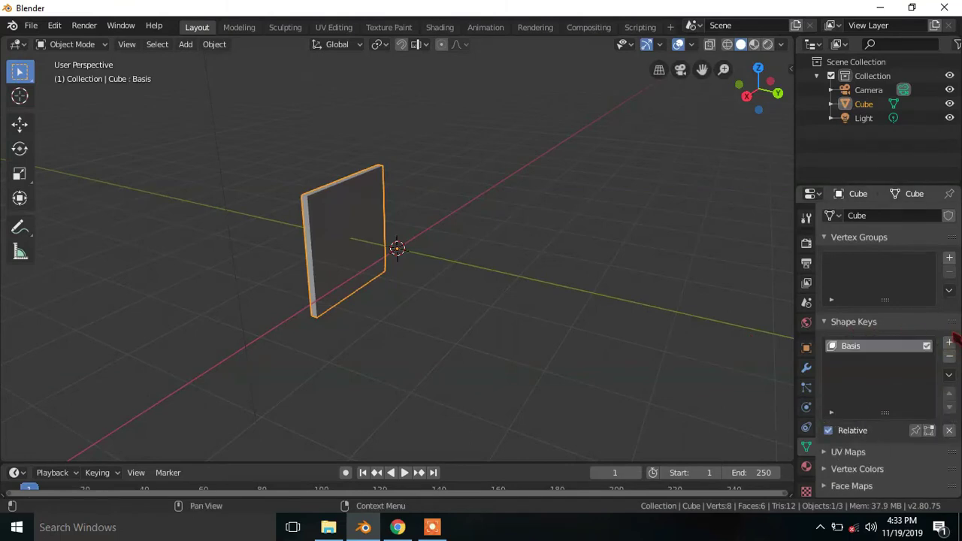
click(949, 343)
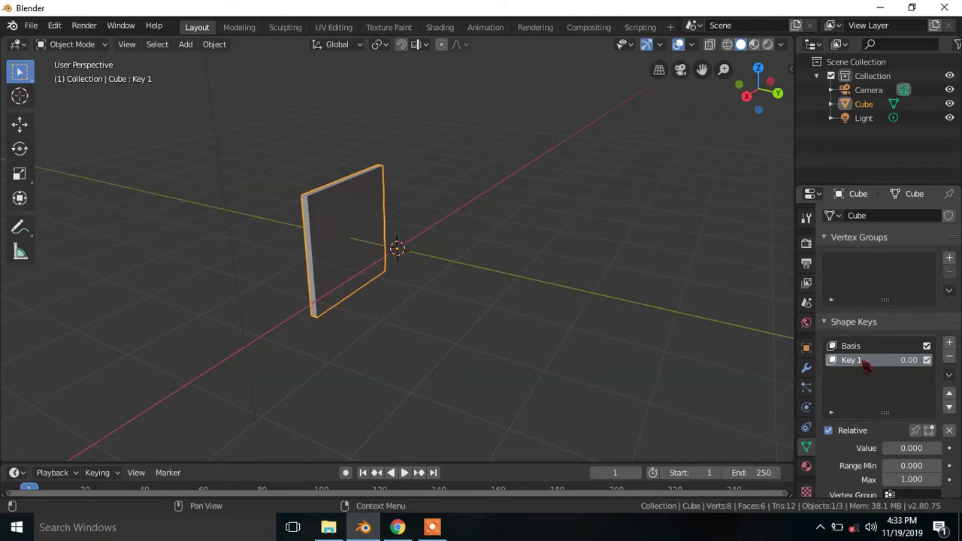
- On Key 1, extrude the plate's face along Y into a long bar
click(75, 44)
click(71, 74)
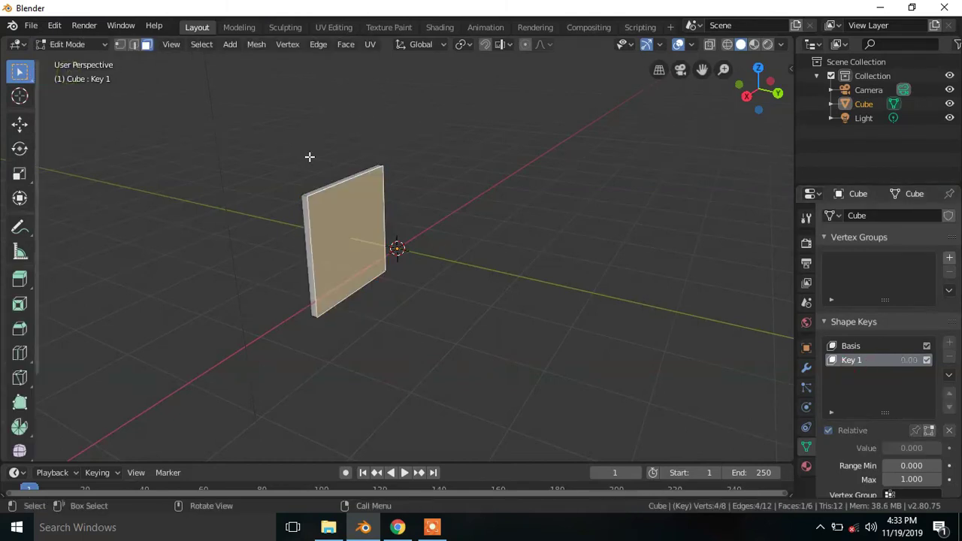
scroll(398, 230, down, 2)
scroll(406, 233, down, 1)
scroll(406, 233, down, 1)
key(e)
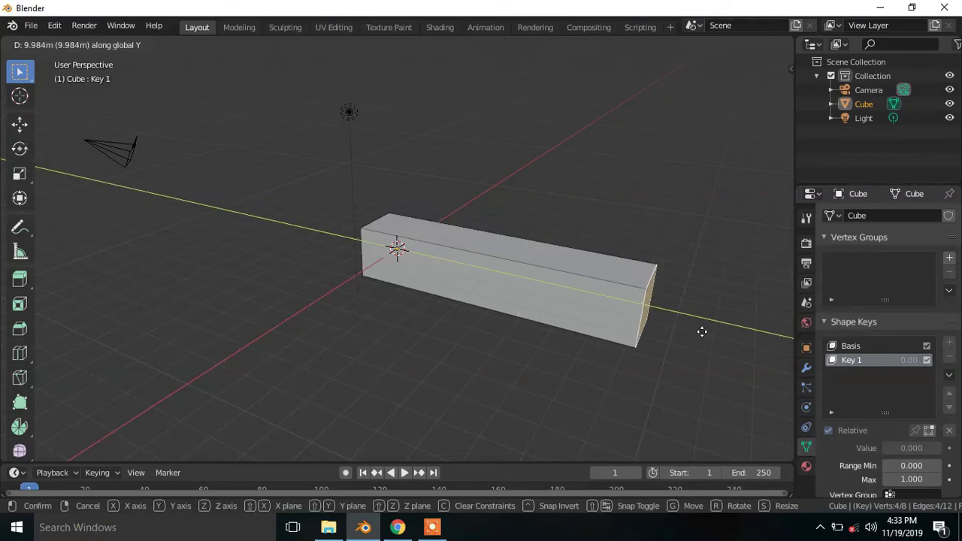
click(732, 338)
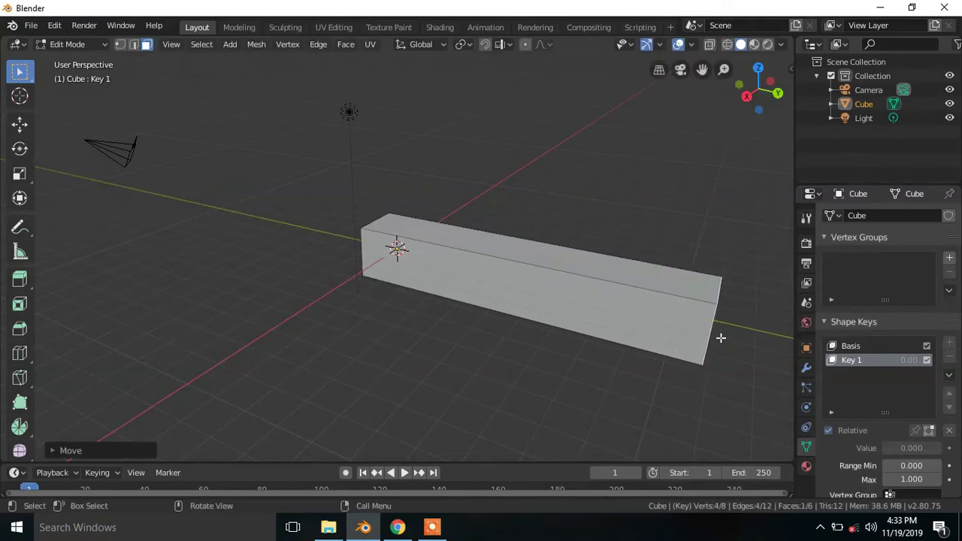
key(Tab)
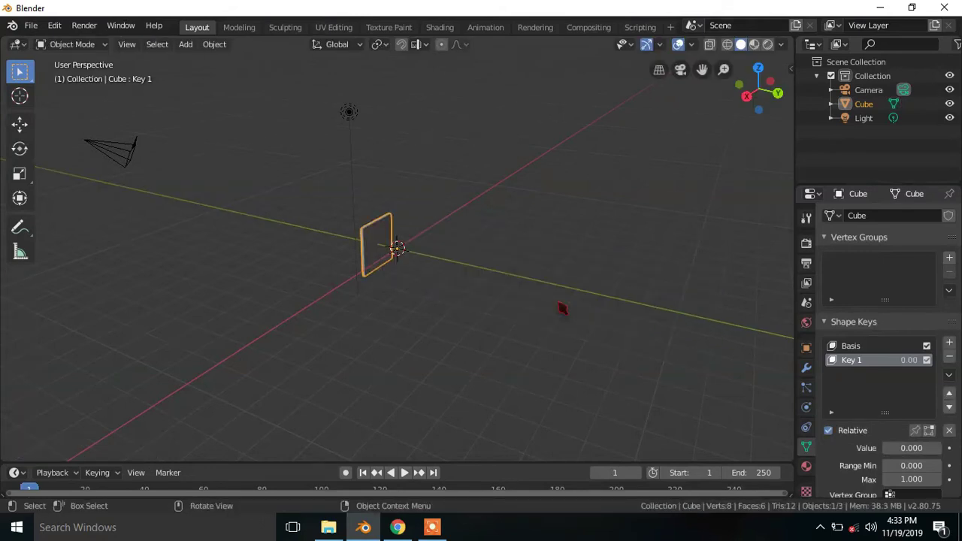
- Test Key 1's value from 0 to 1 and reset it to 0.000
scroll(830, 366, down, 2)
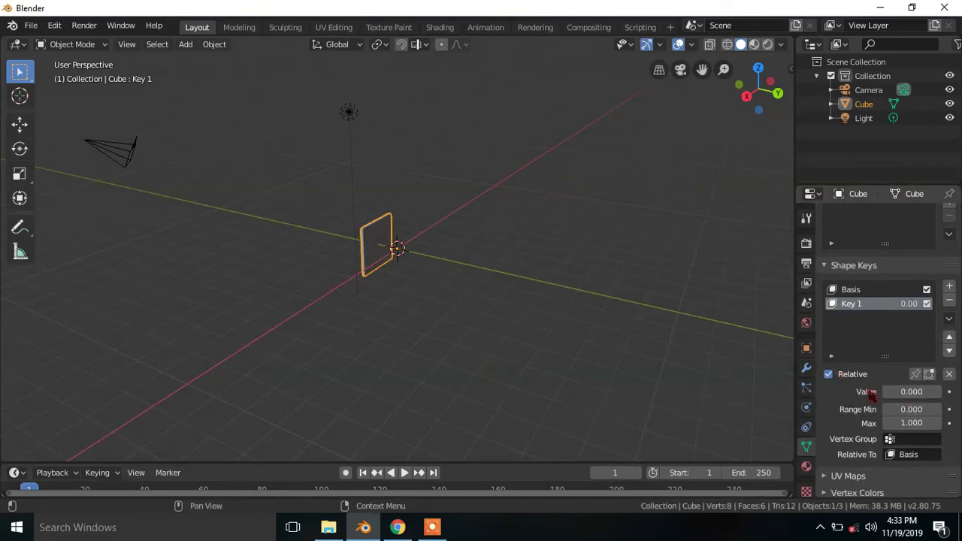
drag(899, 396, 941, 392)
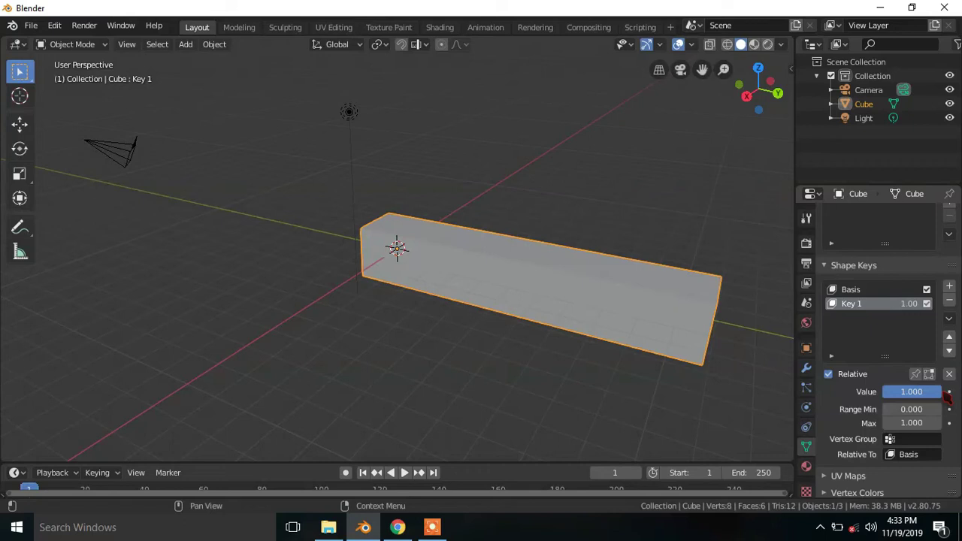
drag(947, 398, 894, 397)
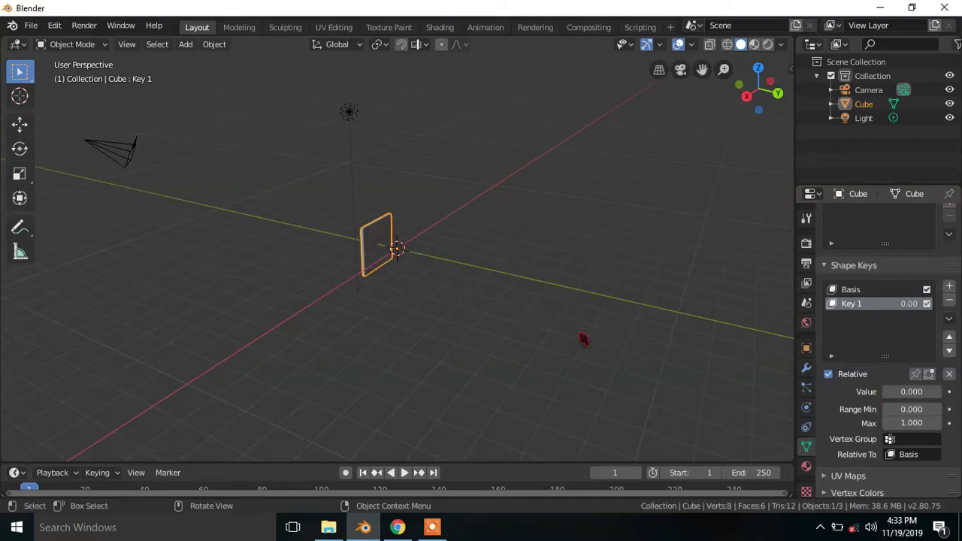
key(shift+a)
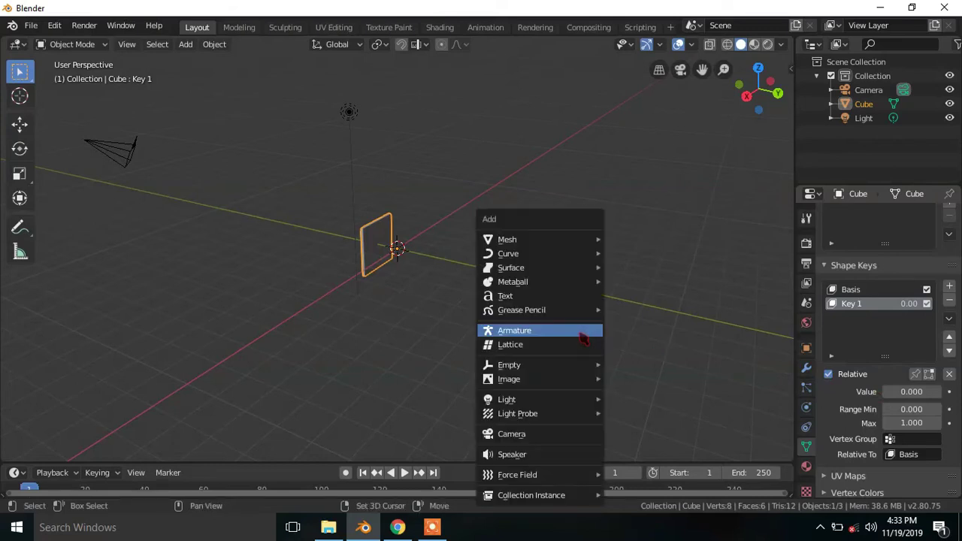
- Add a Text object and rotate it 90° about X and then 90° about Z
click(511, 298)
scroll(514, 302, up, 2)
scroll(513, 303, up, 1)
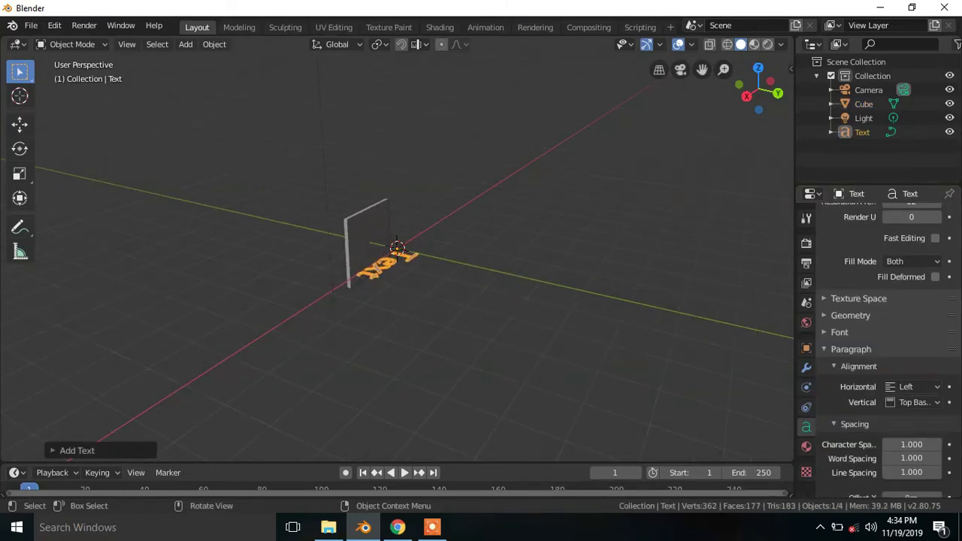
key(r)
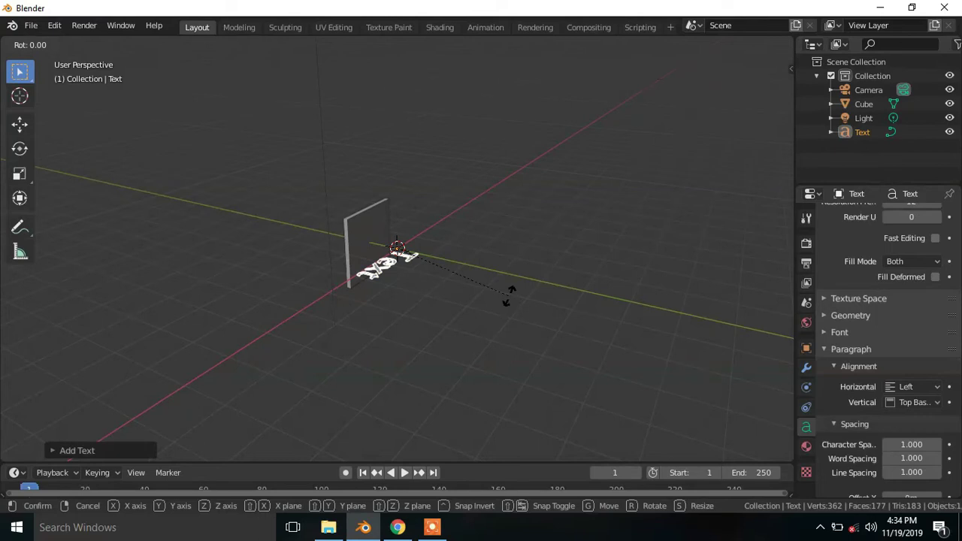
text(x)
text(90)
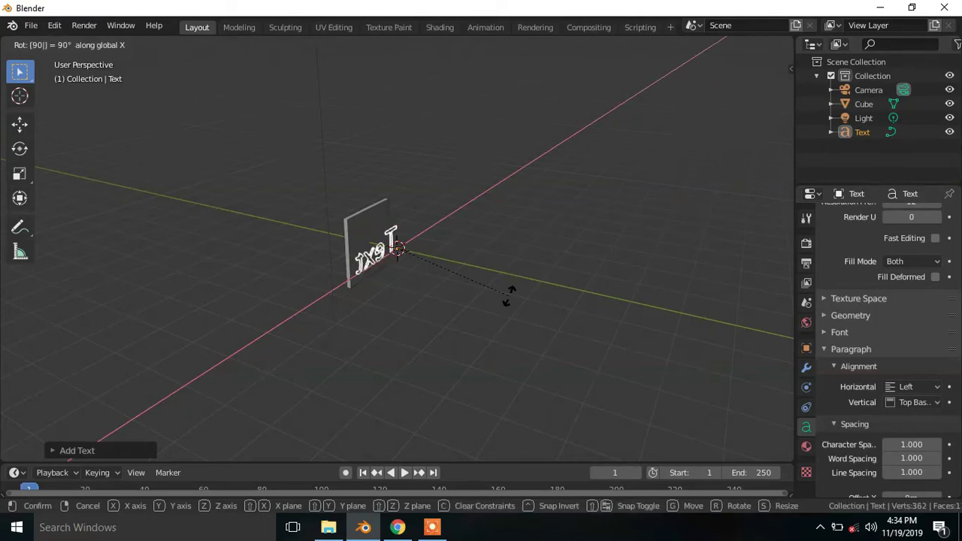
key(Return)
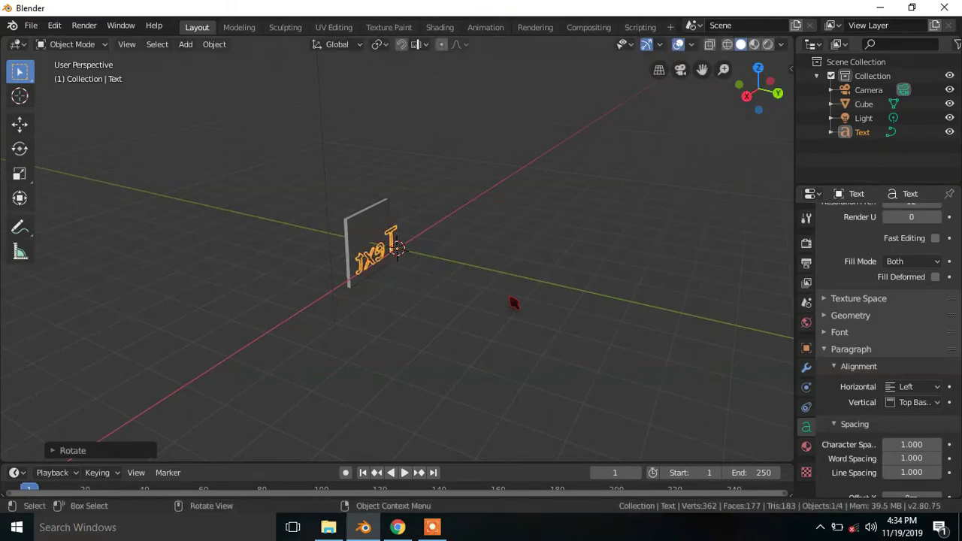
key(r)
text(z90)
key(Return)
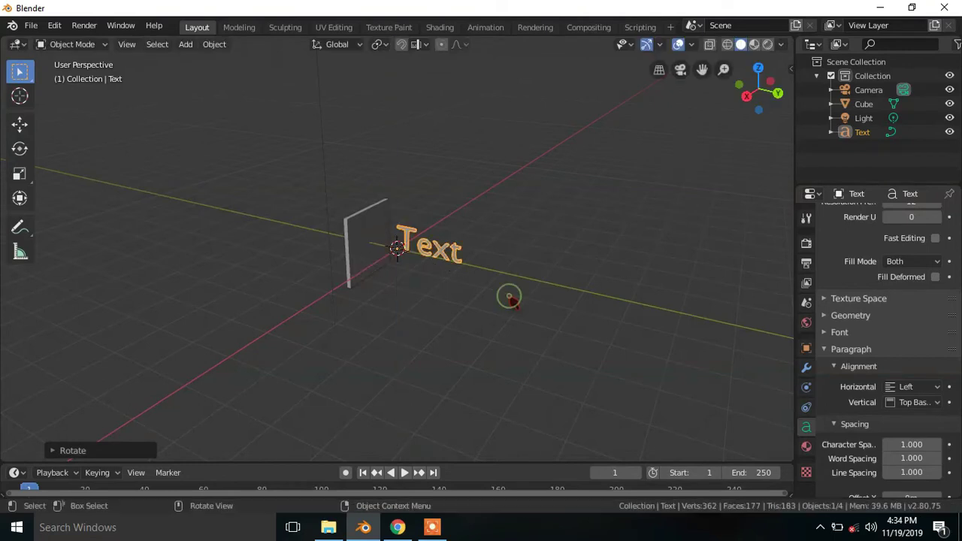
- Move the text along X so it sits beside the plate
key(g)
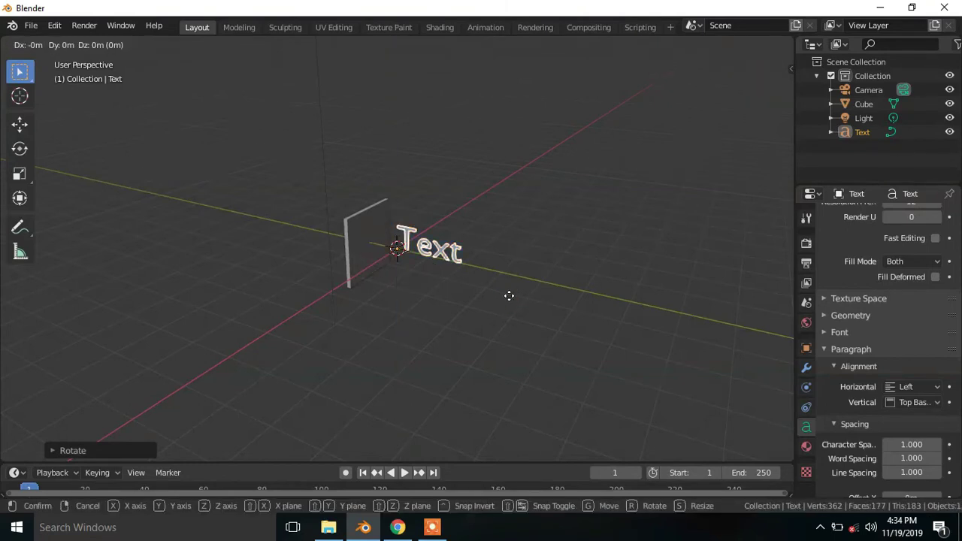
key(x)
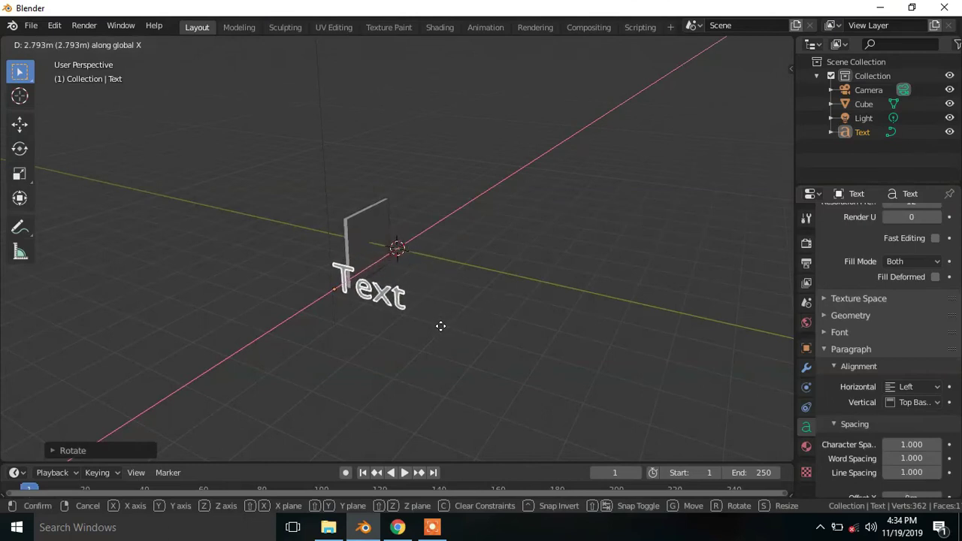
click(446, 325)
middle_drag(449, 328, 489, 322)
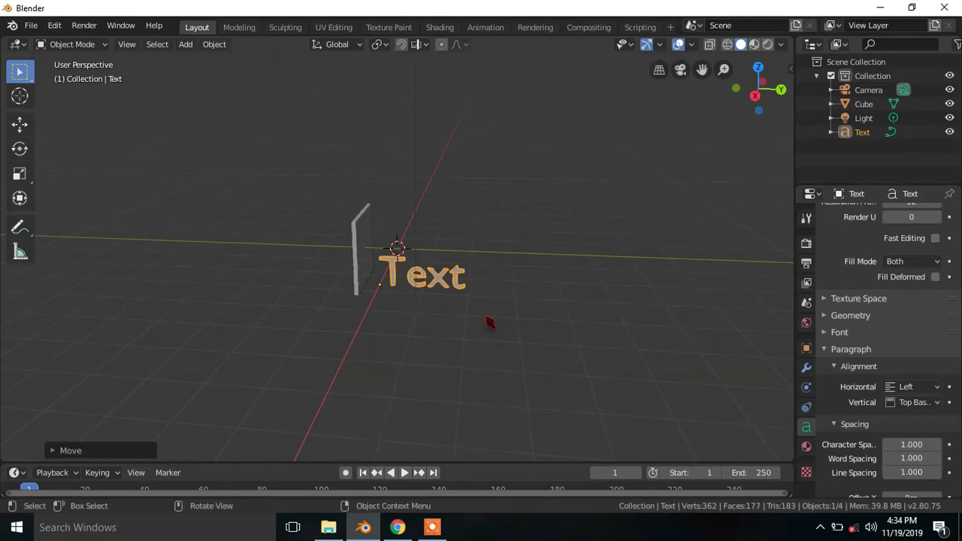
- Set the text's Geometry Extrude to 0.05
scroll(834, 322, down, 2)
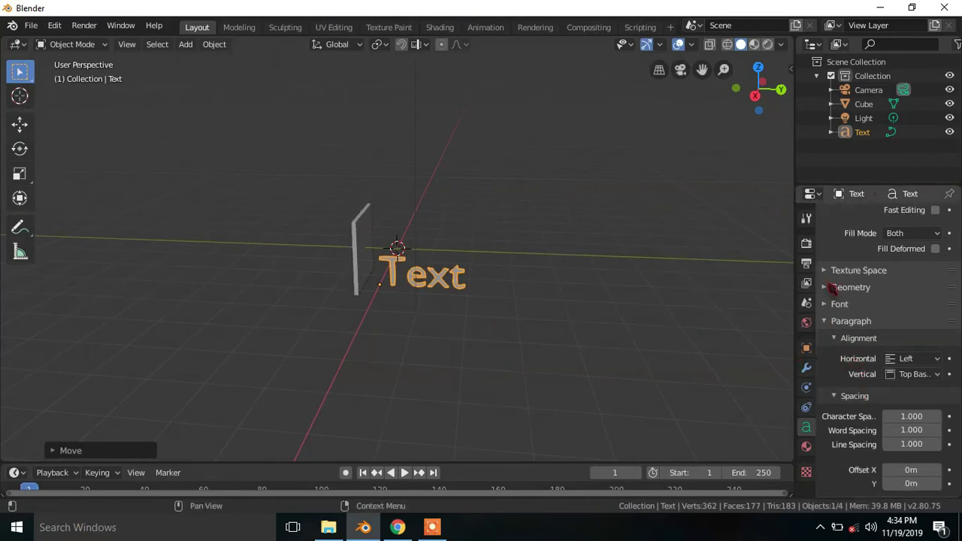
click(831, 288)
click(912, 322)
text(0.05)
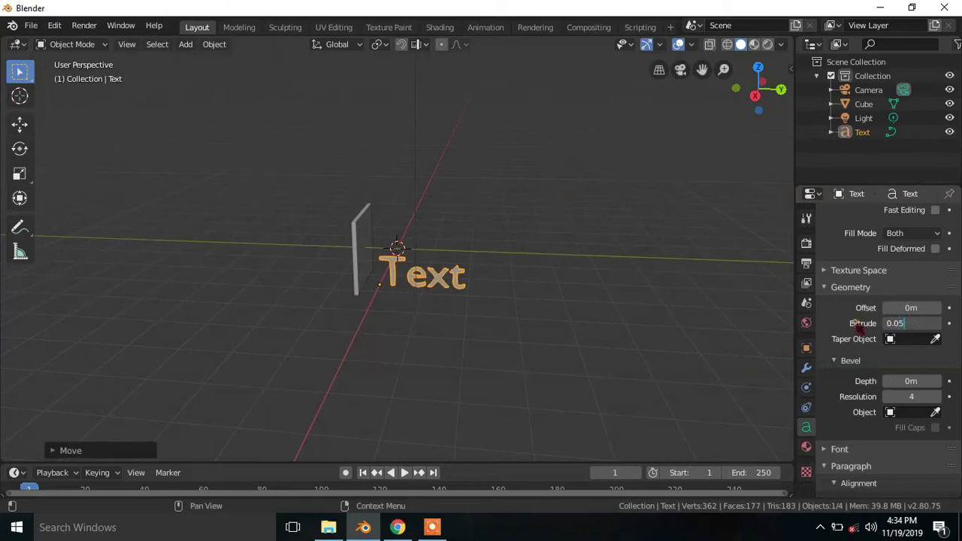
key(Return)
- Enable LeoMoon TextCounter on the text object
scroll(857, 323, down, 4)
scroll(857, 323, down, 3)
scroll(859, 321, down, 5)
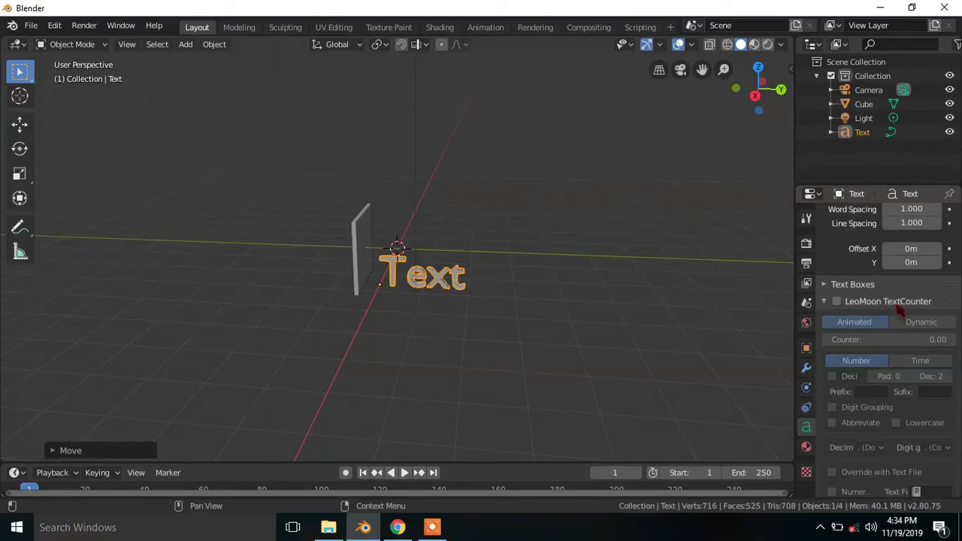
click(836, 301)
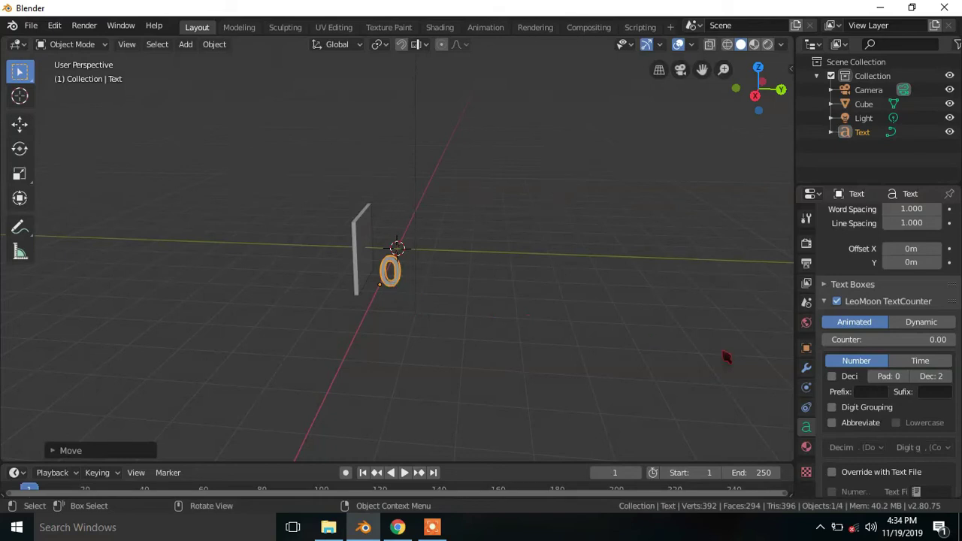
- Enlarge the timeline and keyframe the counter value 0 at frame 20
drag(456, 461, 455, 421)
text(20)
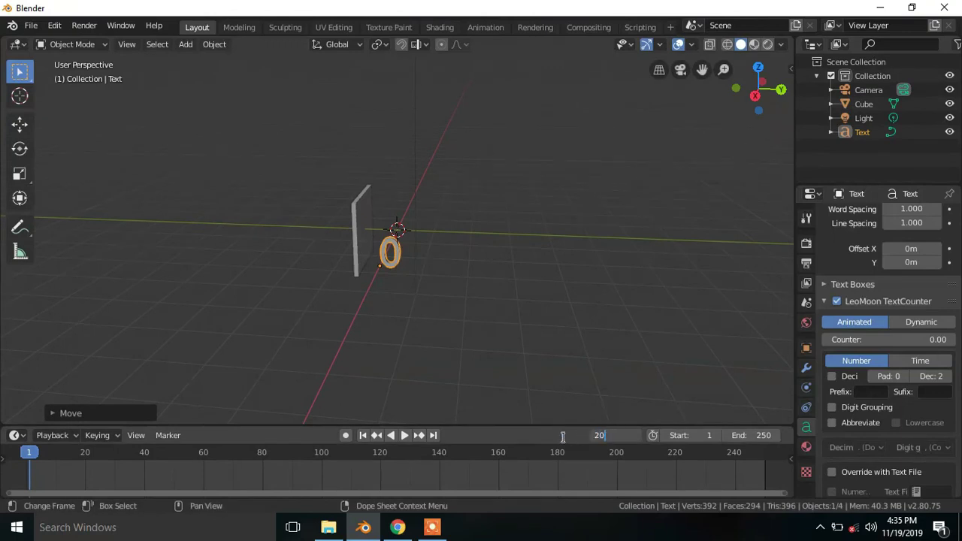
key(Return)
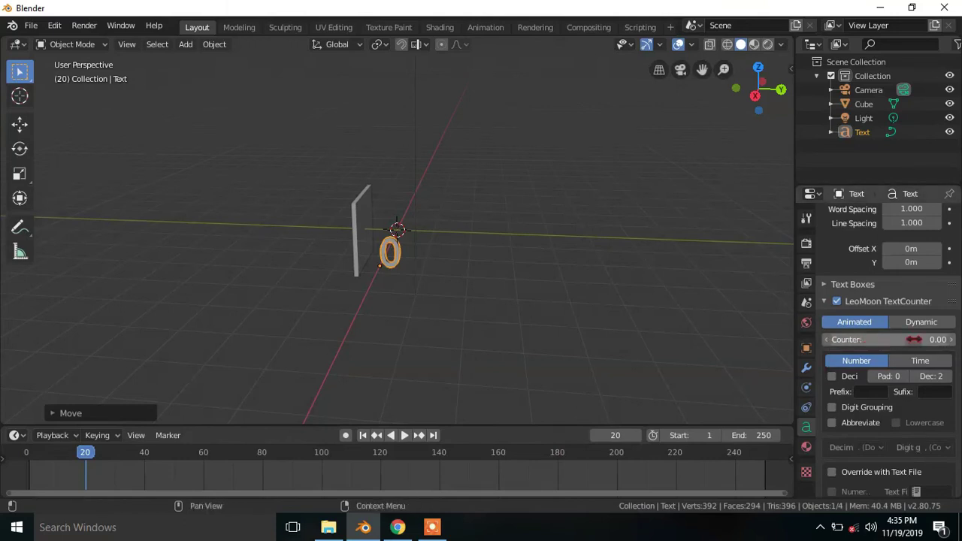
key(i)
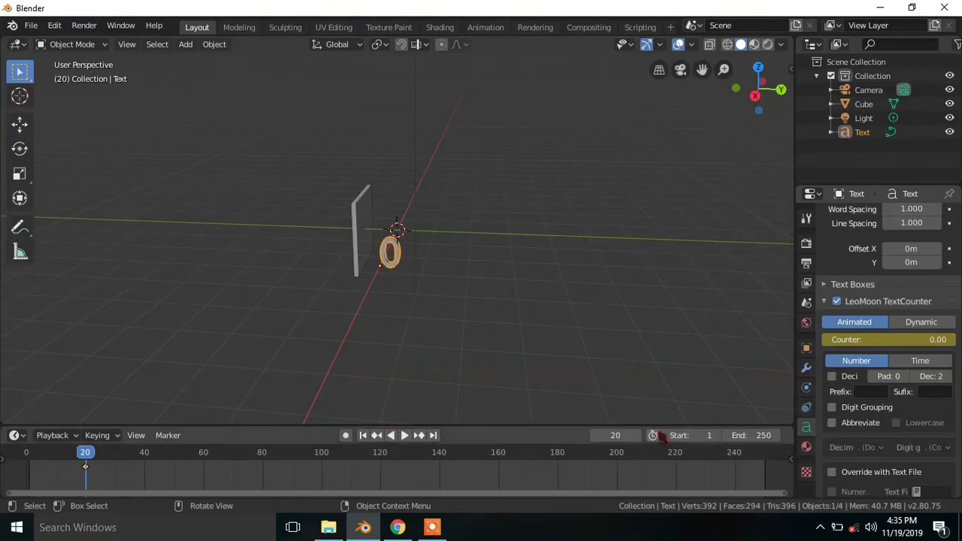
- At frame 120, set the counter to 100 and keyframe it
click(630, 435)
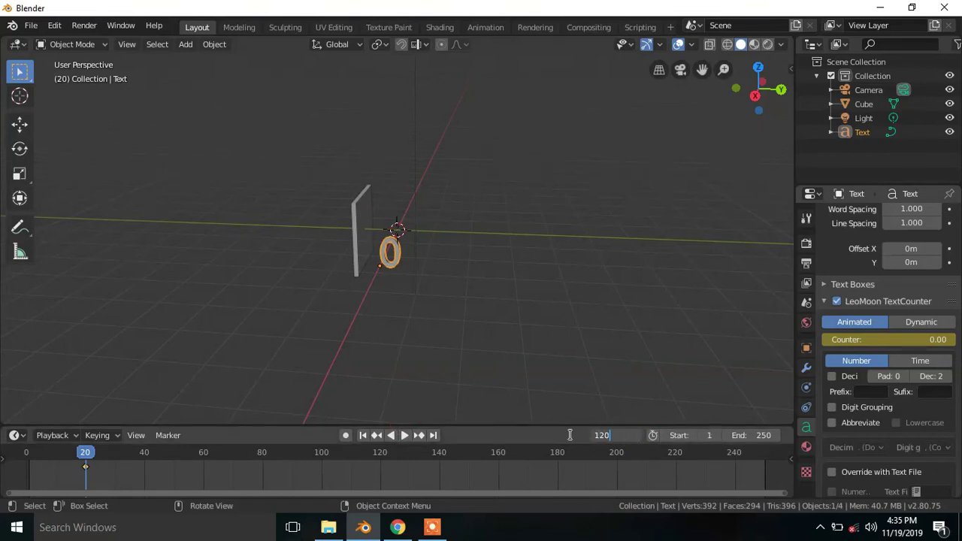
key(Return)
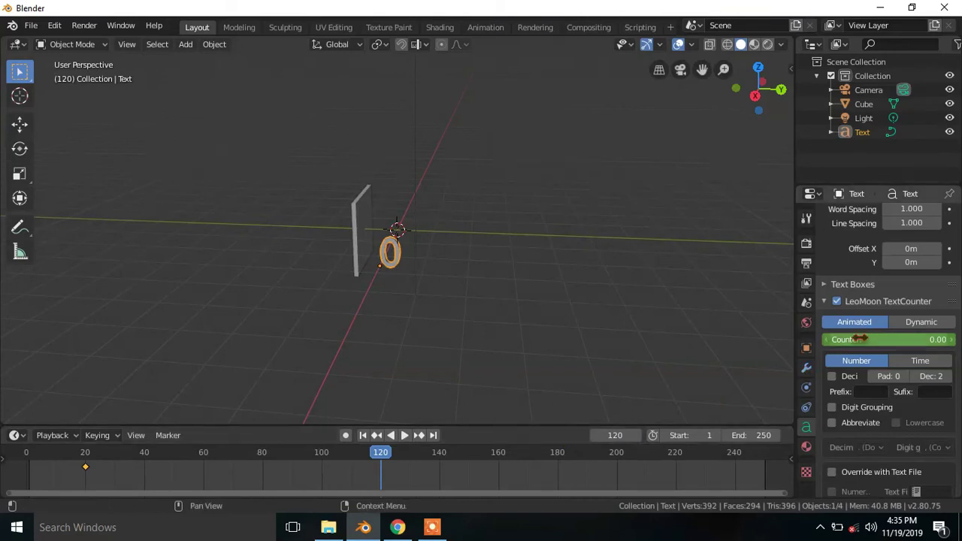
click(857, 339)
mouse_move(858, 340)
mouse_down()
mouse_move(887, 340)
mouse_move(876, 340)
mouse_up()
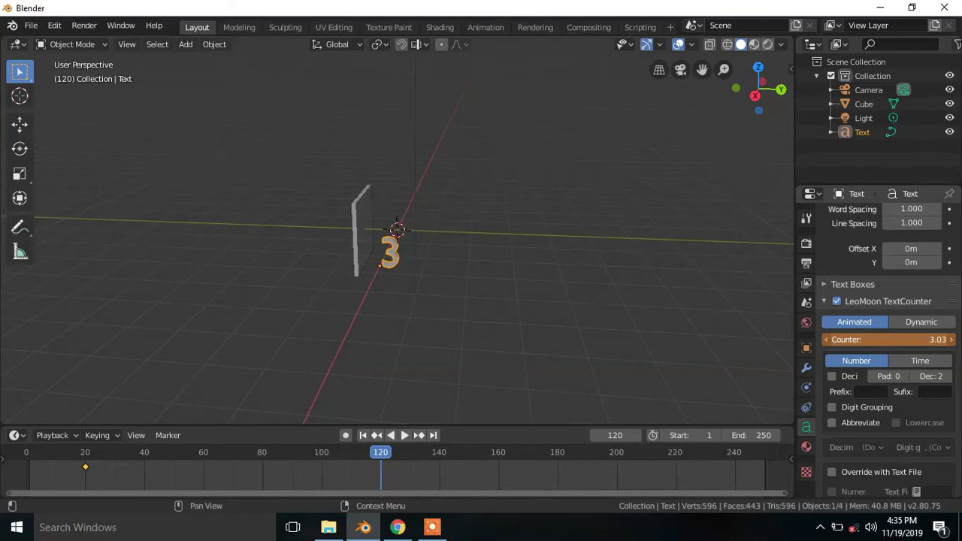
click(875, 340)
text(100)
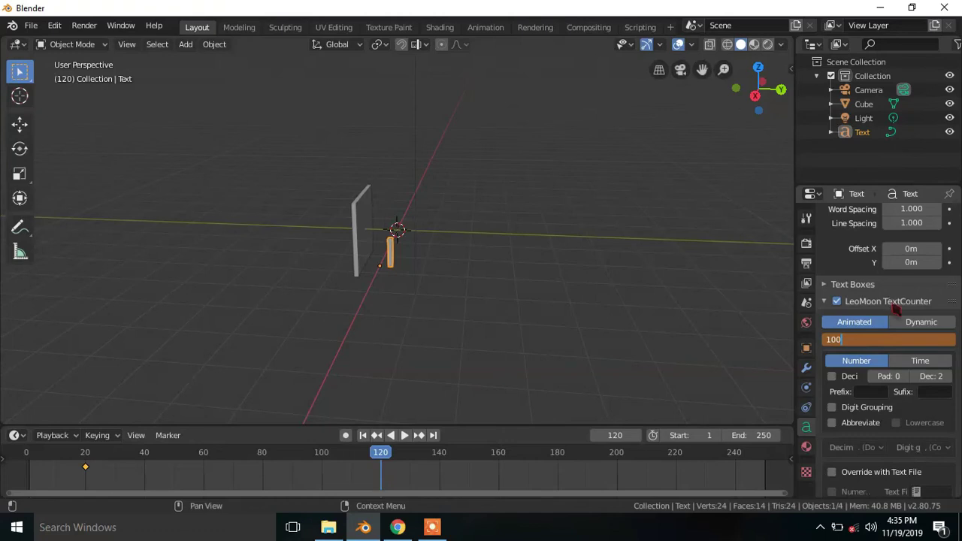
key(Return)
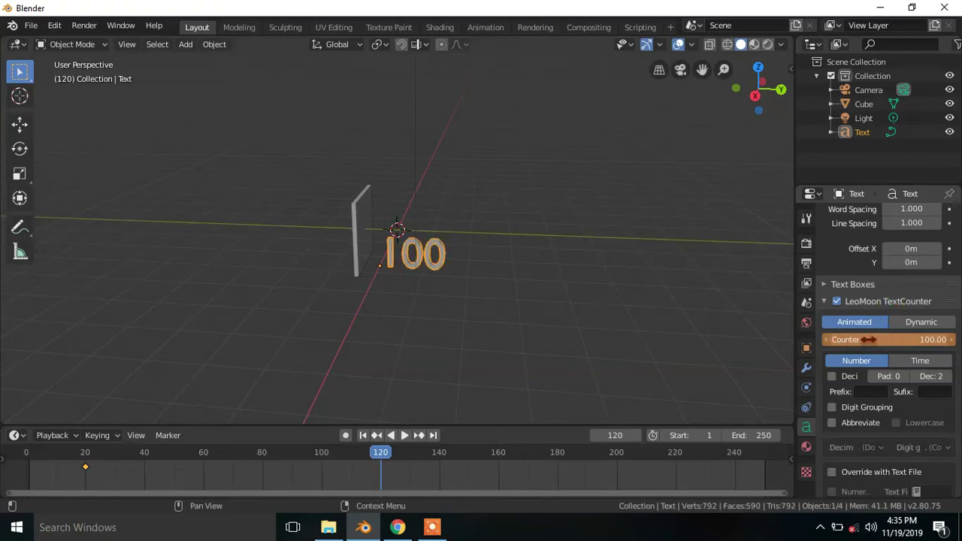
key(i)
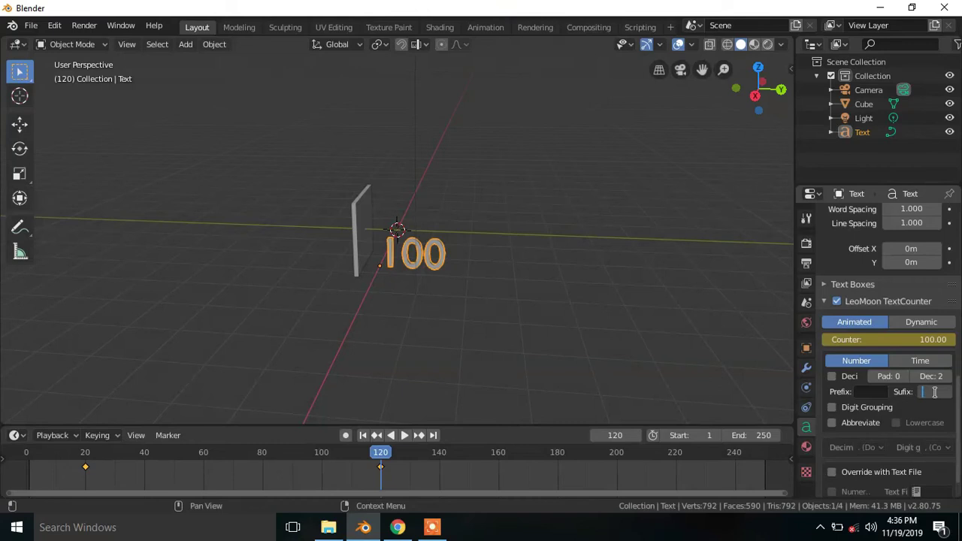
- Give the counter a % suffix and play from frame 1 to check it counts up from 0%
text(%)
key(Return)
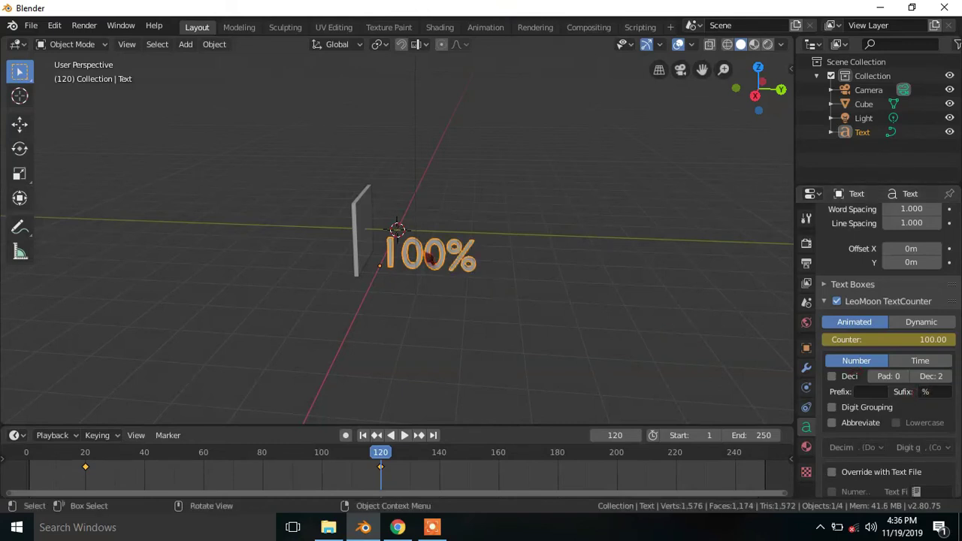
click(363, 435)
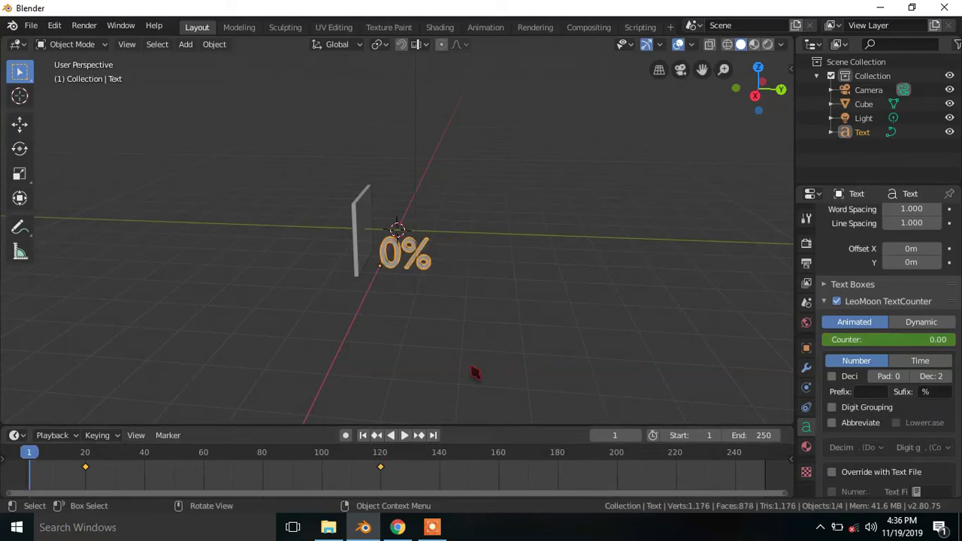
key(space)
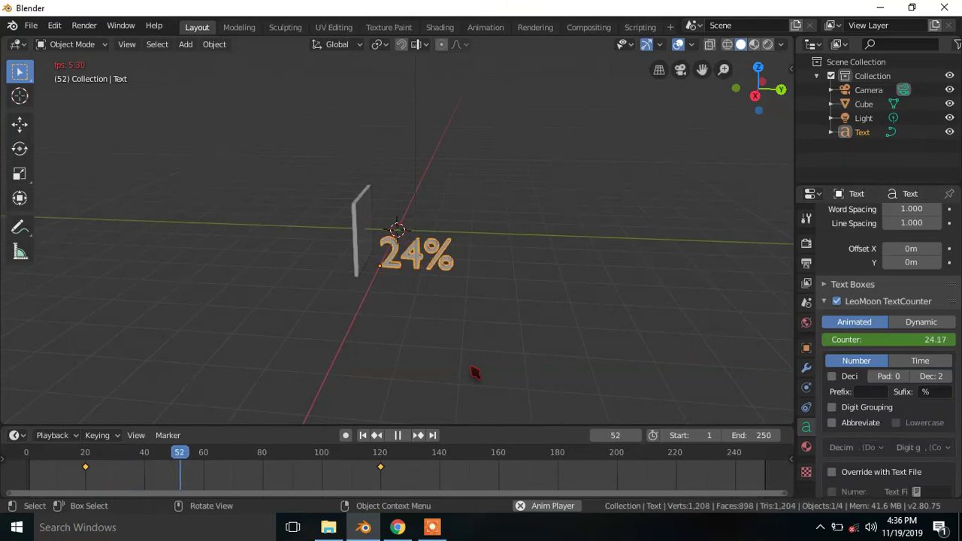
key(space)
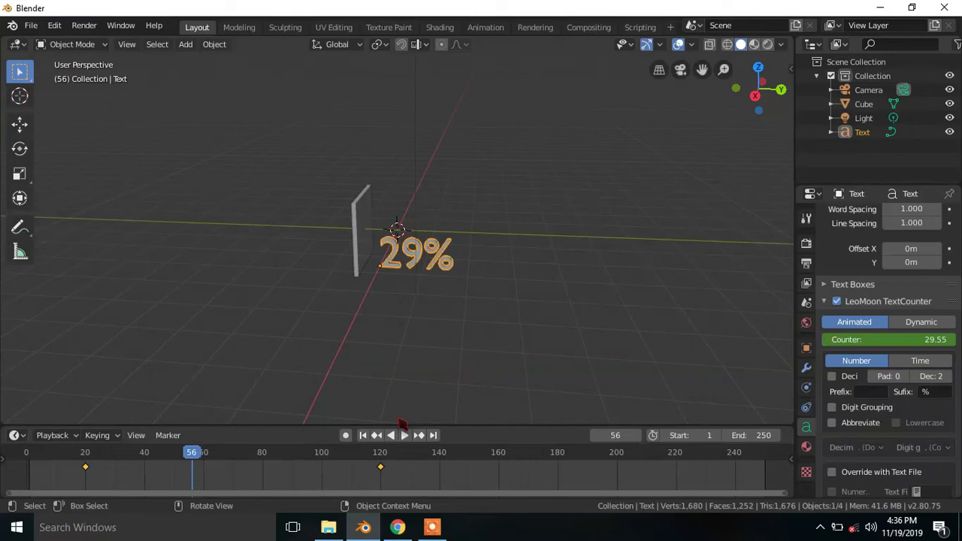
click(364, 436)
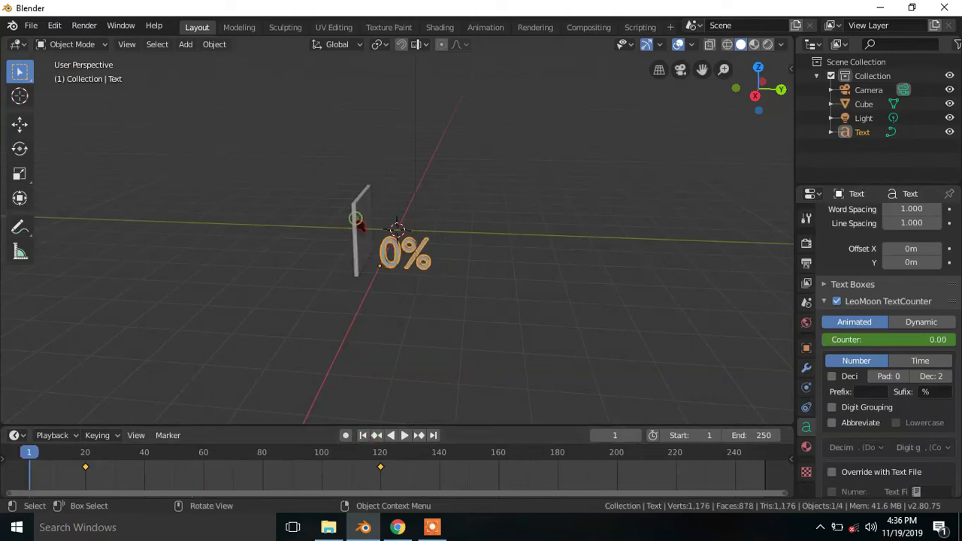
click(359, 226)
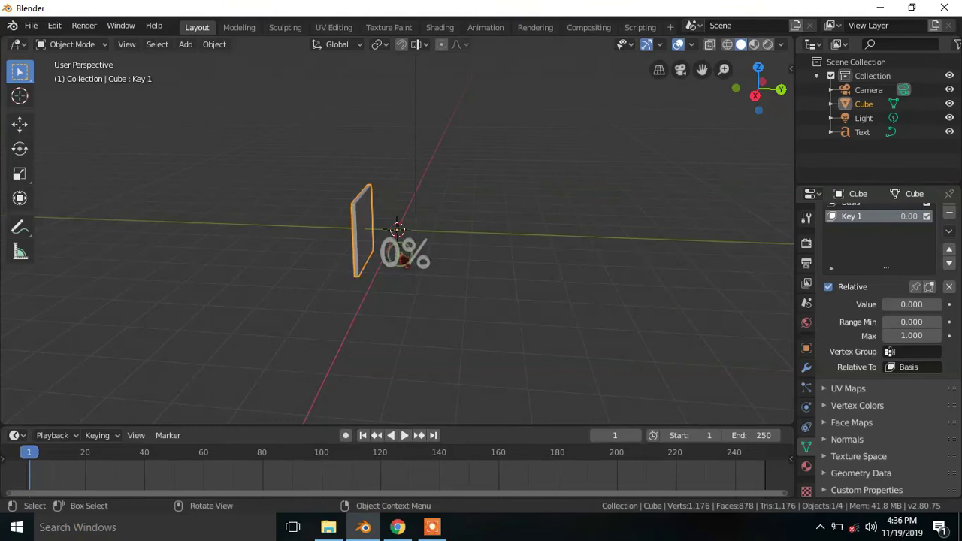
- On the Cube, keyframe the Key 1 shape key at value 0 on frame 20
click(404, 255)
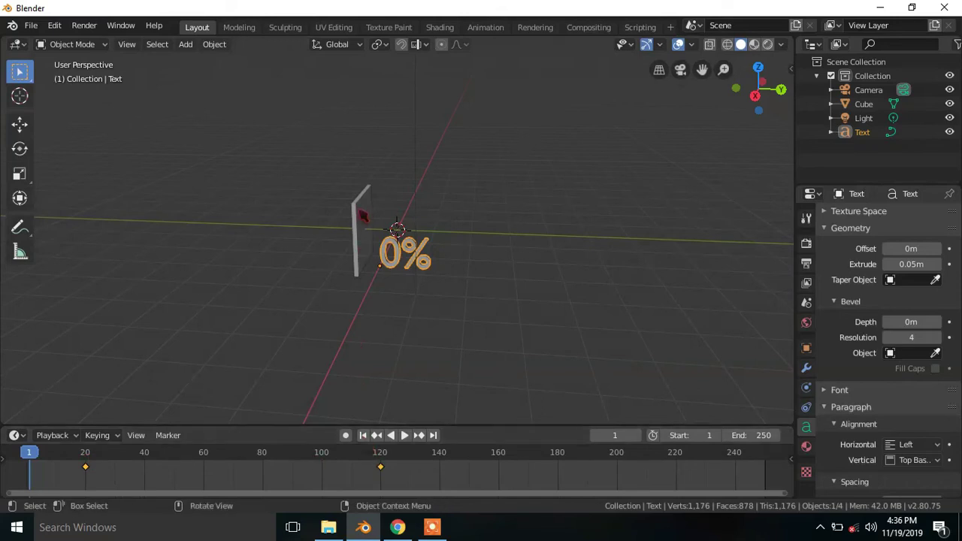
click(360, 212)
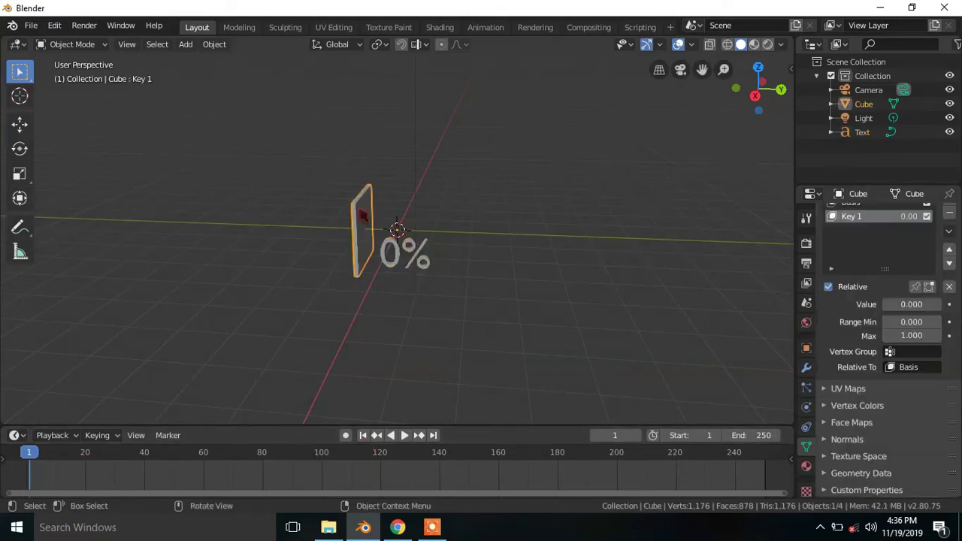
click(87, 458)
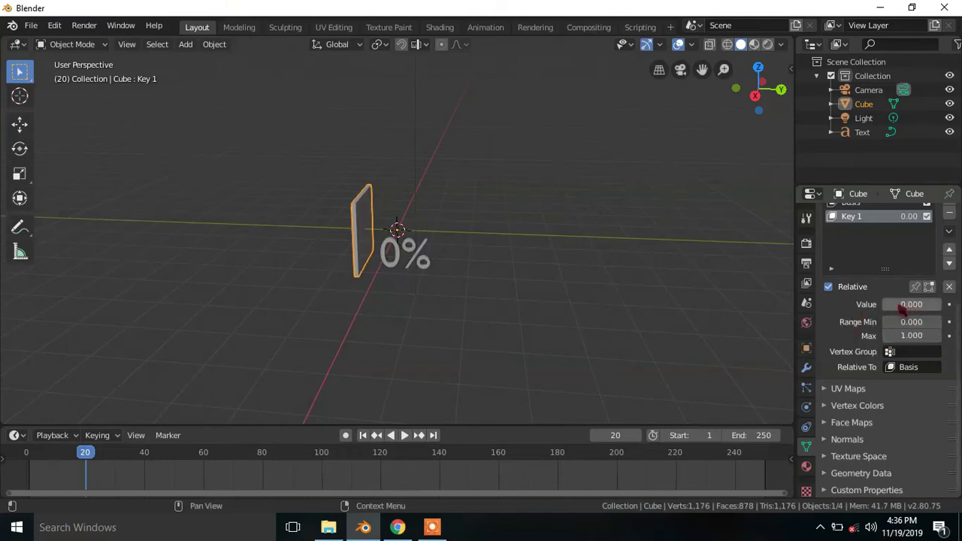
key(i)
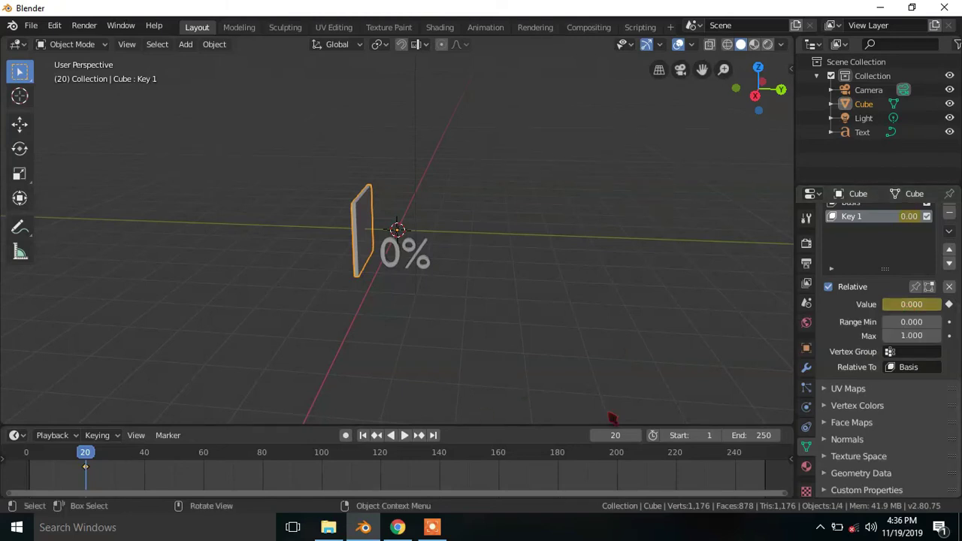
- At frame 120, raise Key 1 to 1.000 and keyframe it, stretching the bar
click(611, 435)
text(1)
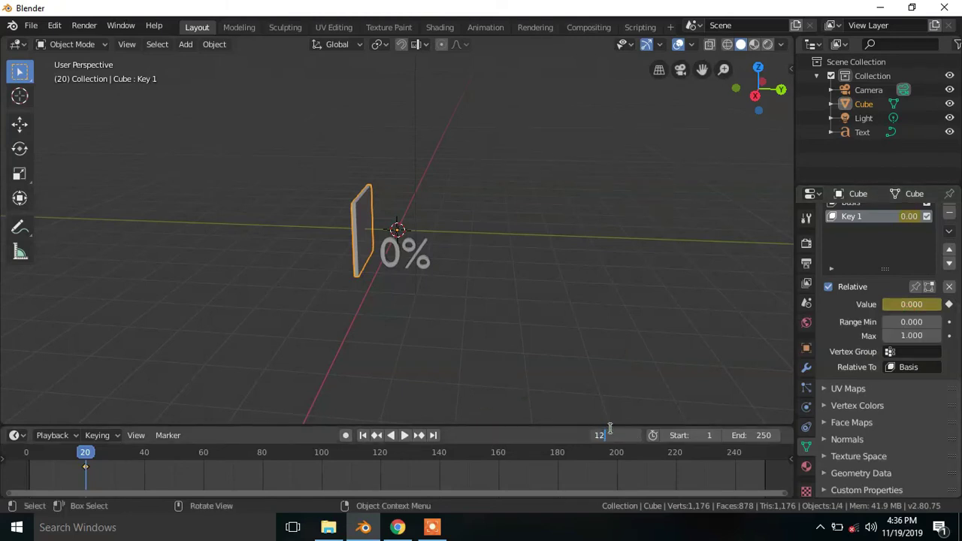
text(0)
key(Return)
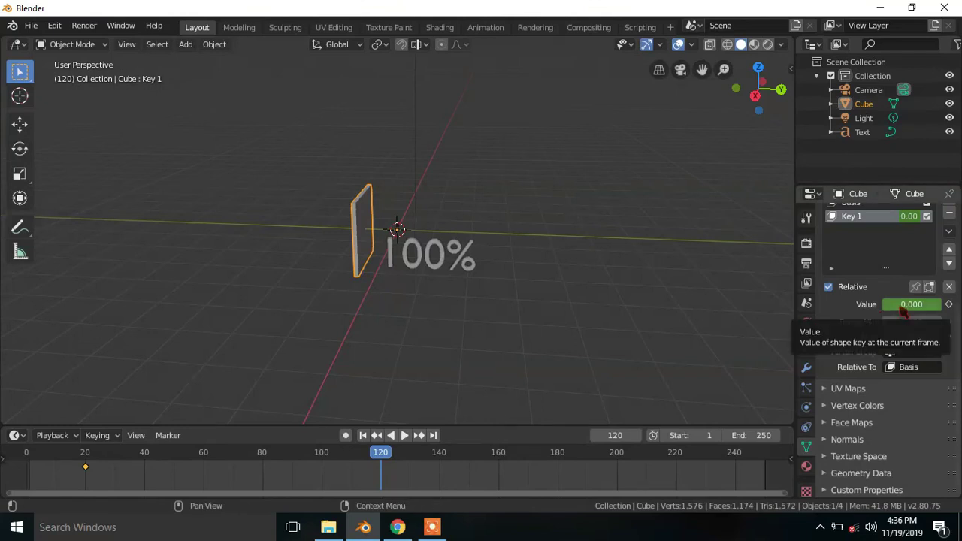
drag(898, 304, 939, 305)
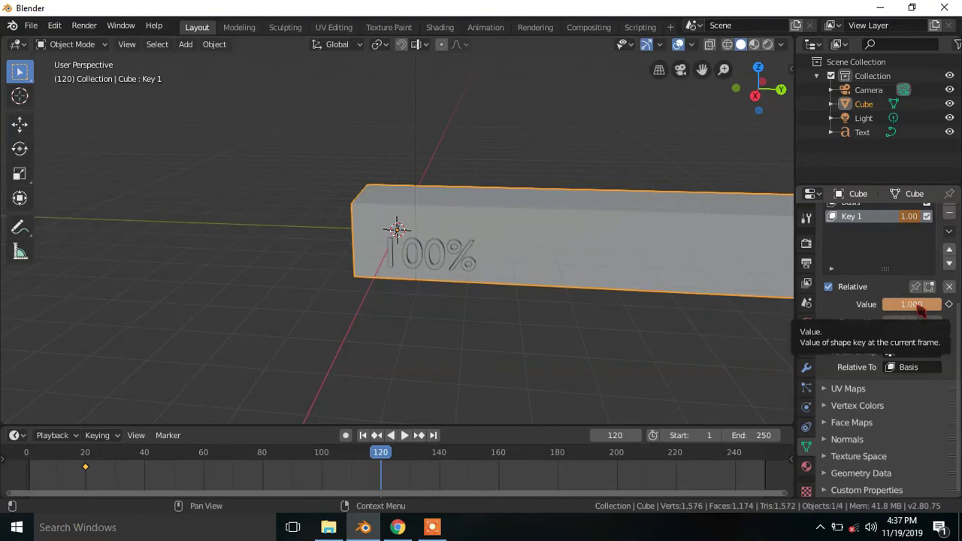
key(i)
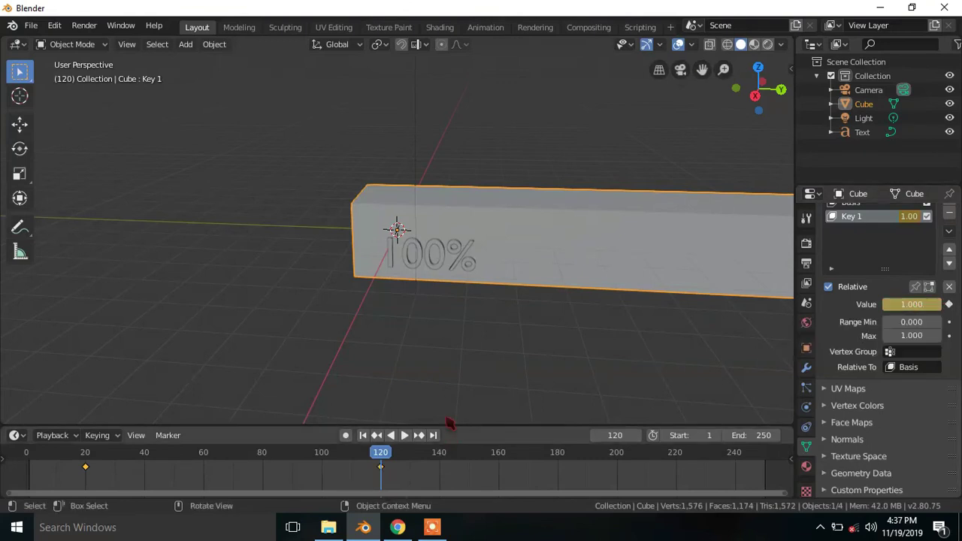
scroll(446, 406, down, 1)
scroll(444, 388, down, 2)
- Play the animation from the start to watch the bar and counter grow, then rewind to frame 1
click(364, 435)
key(space)
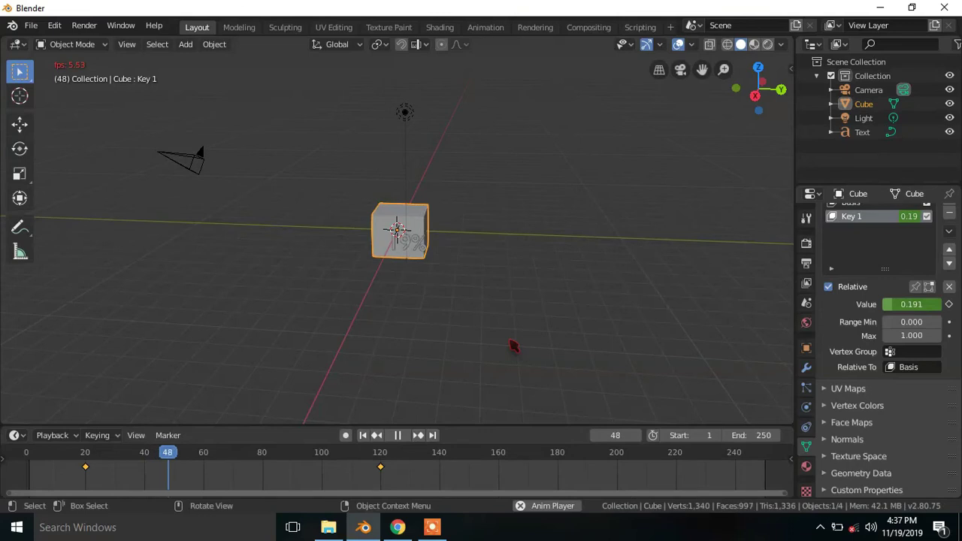
key(space)
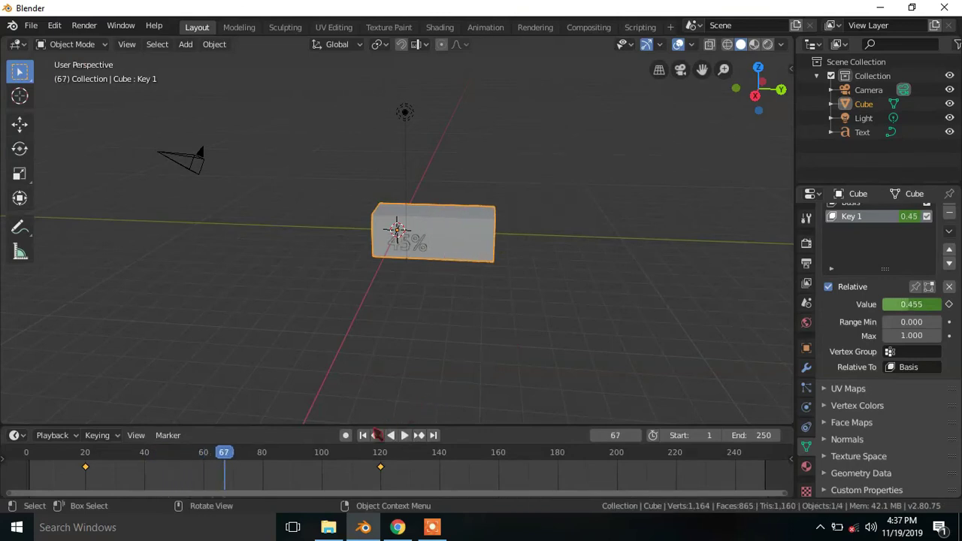
click(364, 436)
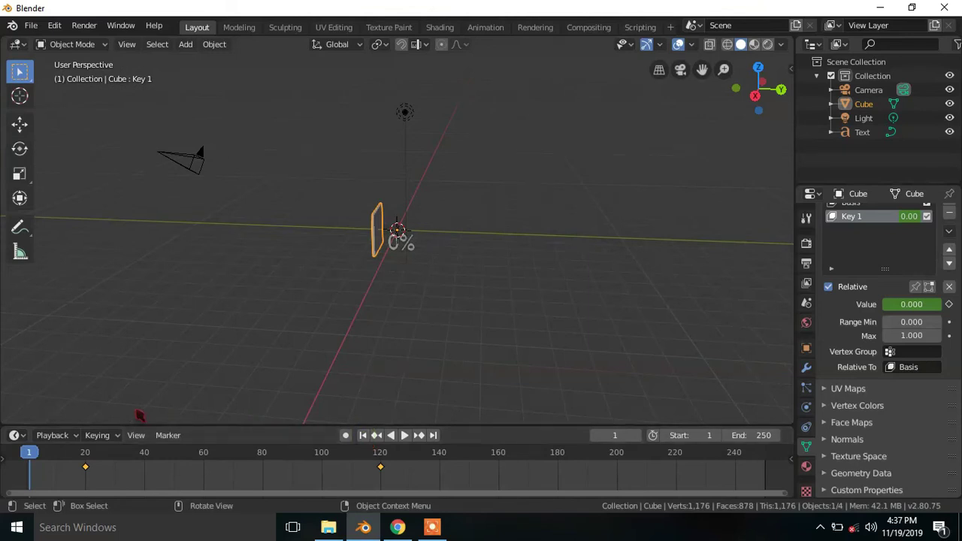
click(18, 436)
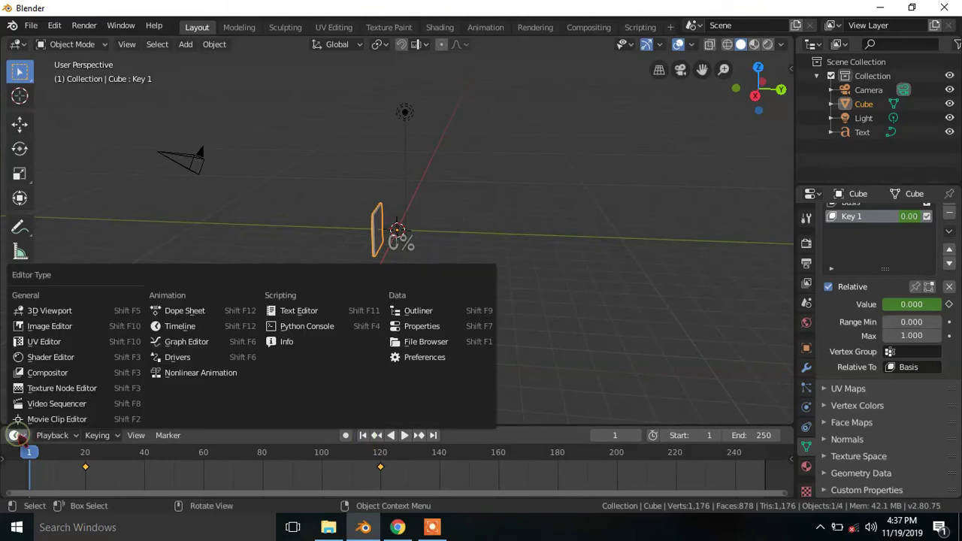
- In the Graph Editor, set the Cube's shape-key keyframes to Linear interpolation
click(191, 344)
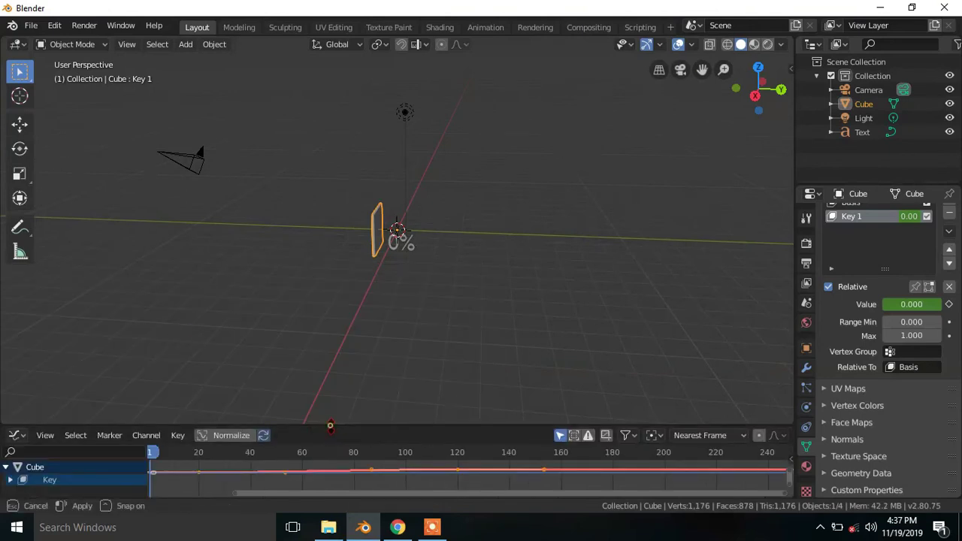
drag(331, 425, 331, 398)
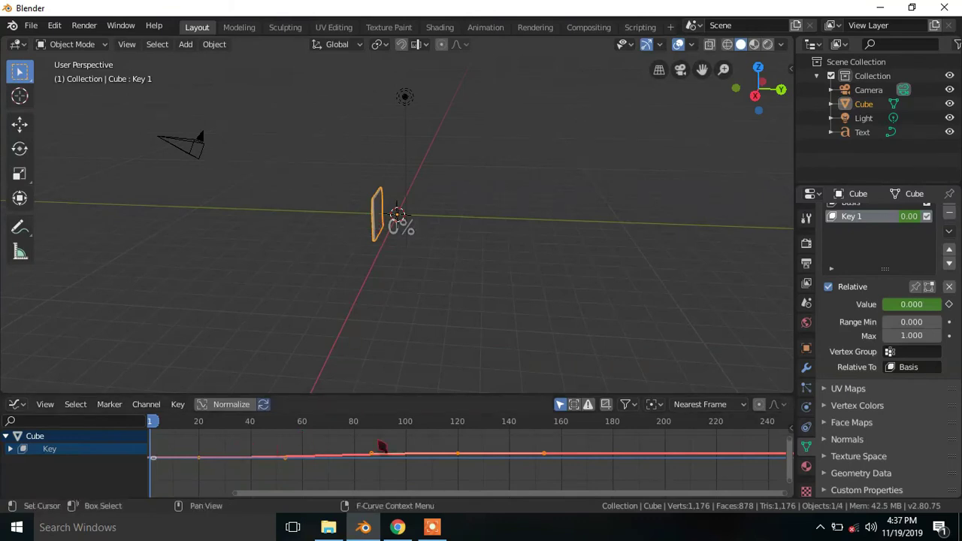
key(t)
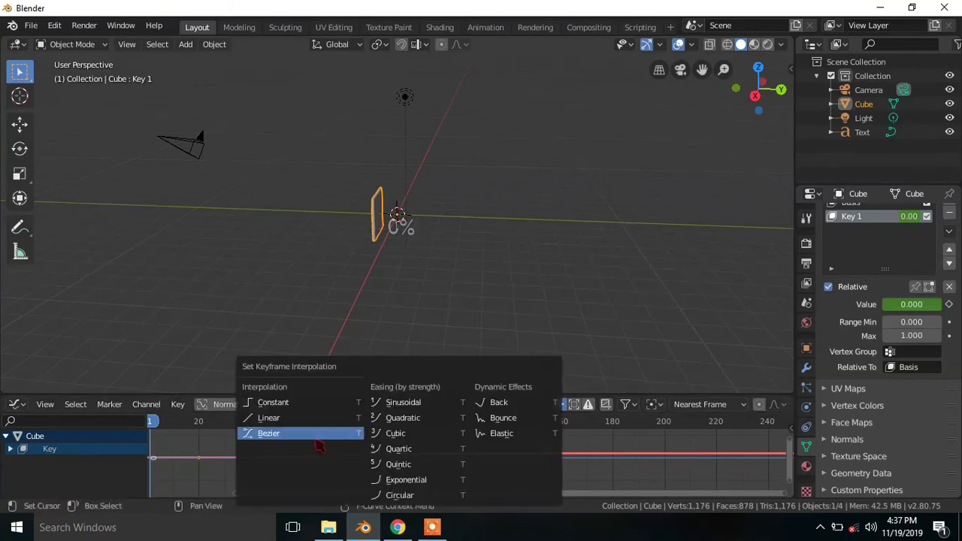
click(278, 419)
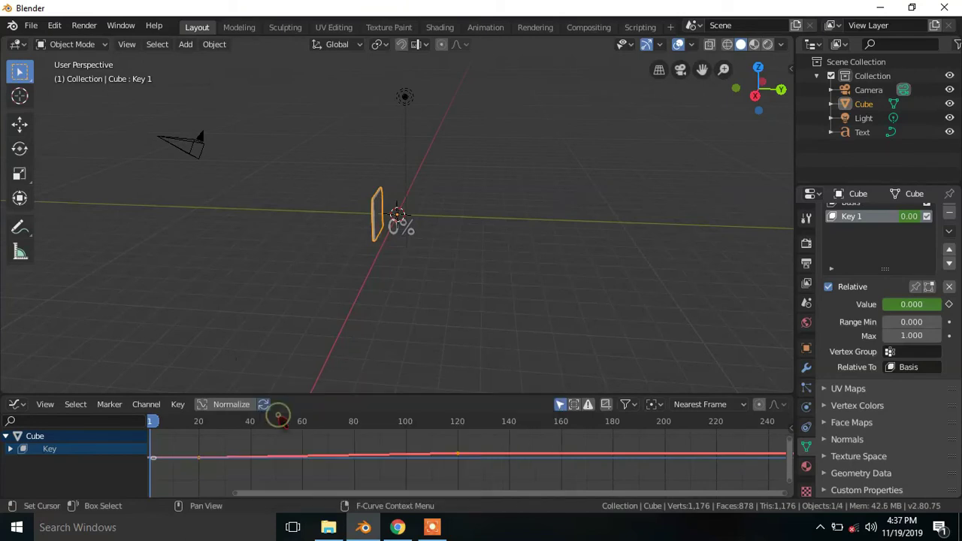
- Set the percentage counter text's keyframes to Linear interpolation as well
click(401, 228)
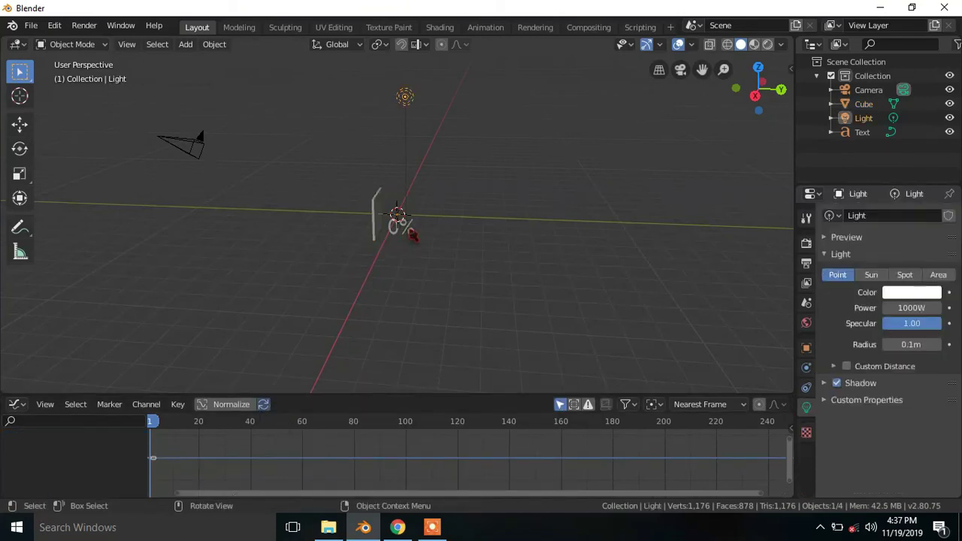
click(400, 228)
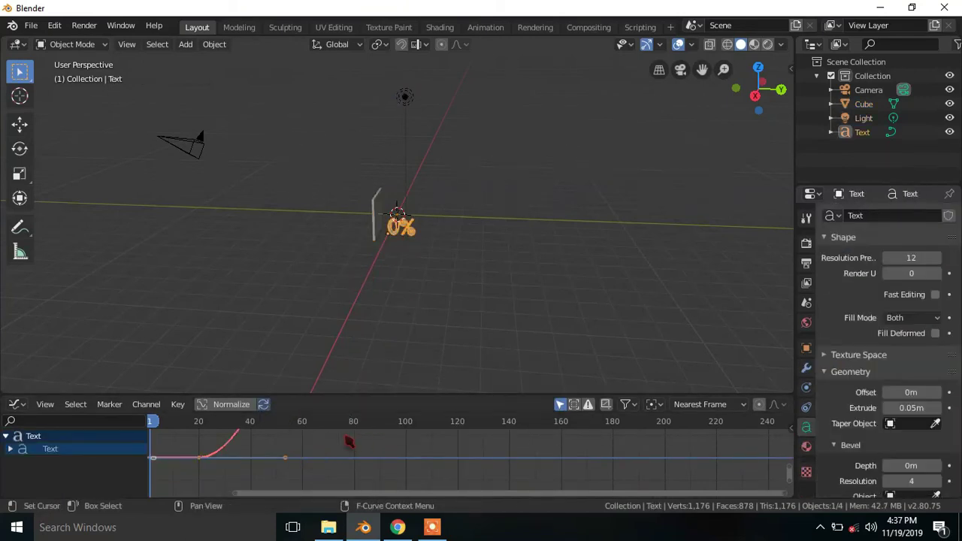
key(t)
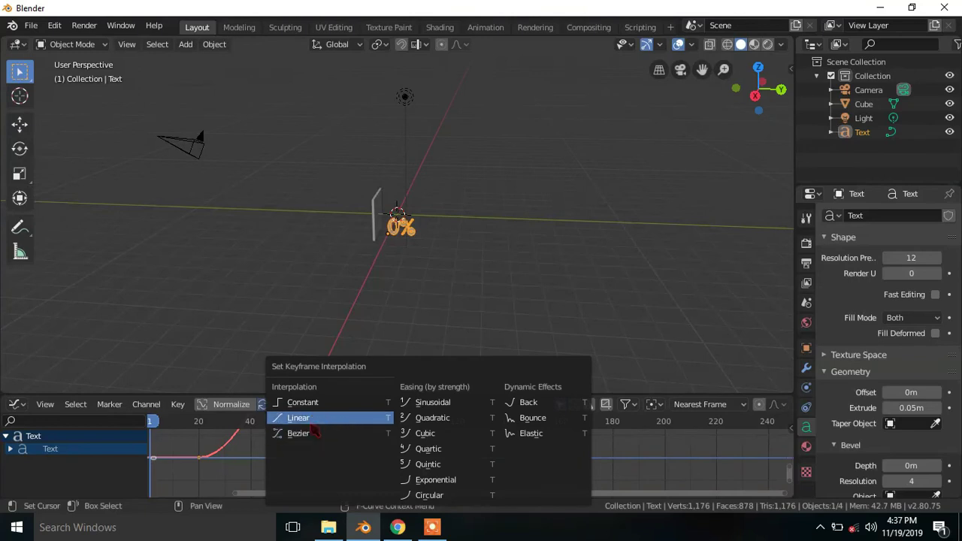
click(299, 418)
click(16, 404)
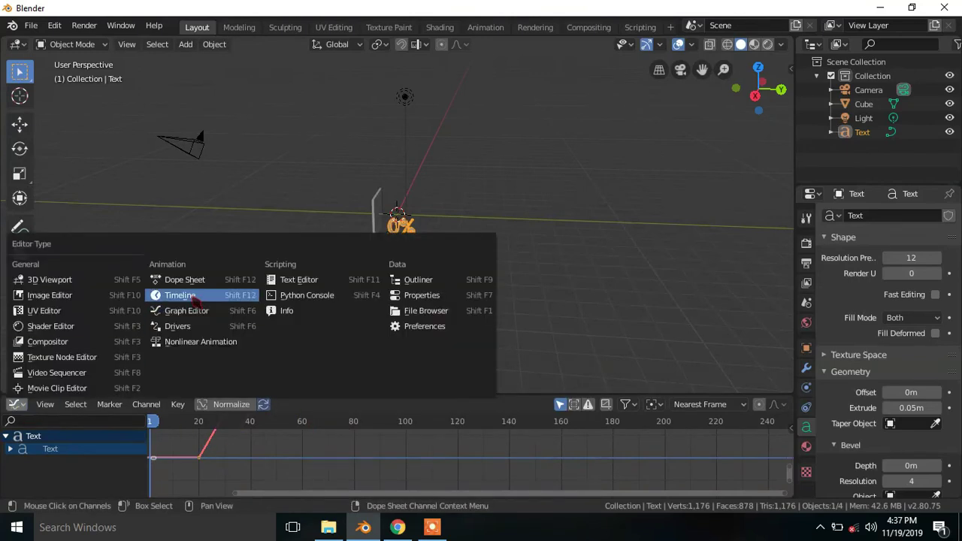
- Back in the Timeline, play the animation to check the linear fill
click(155, 296)
key(space)
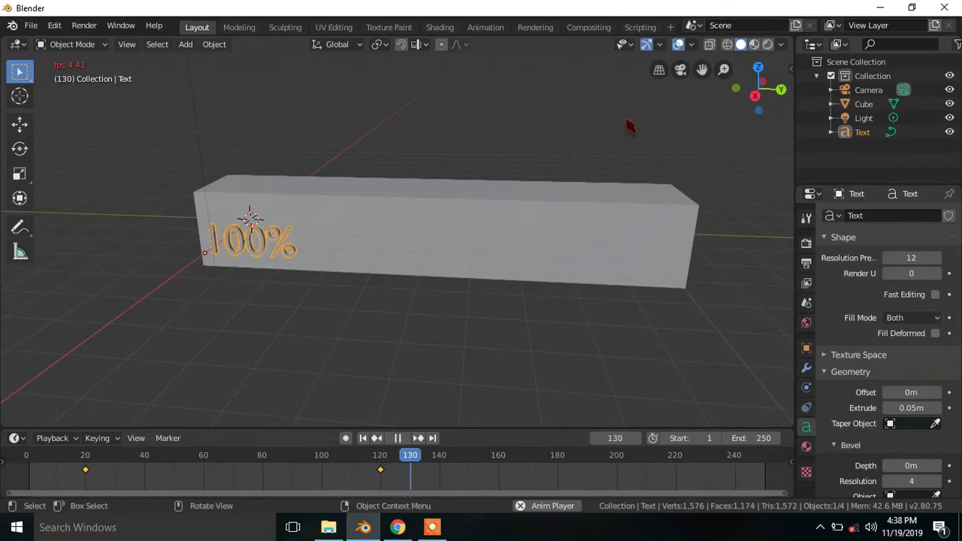
key(space)
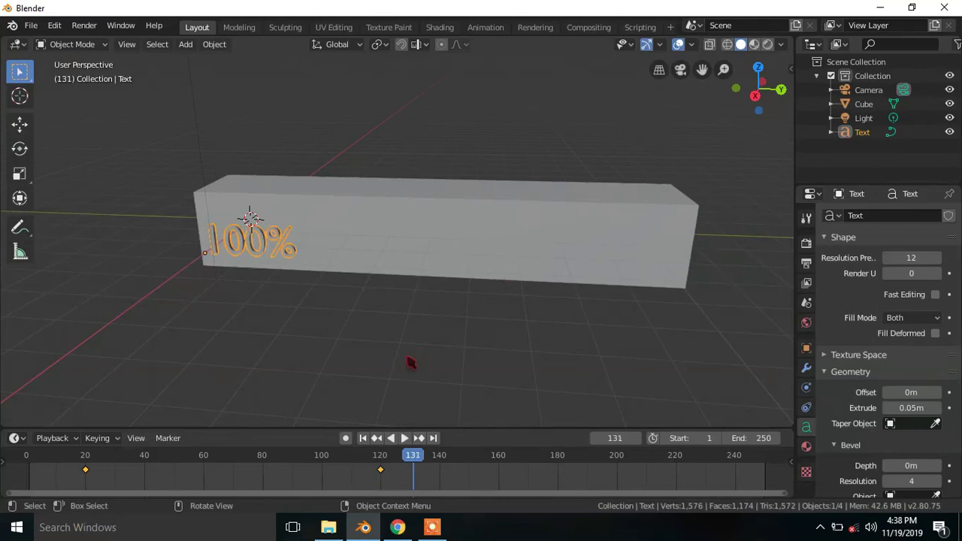
- Duplicate the animated bar in place as Cube.001
click(503, 239)
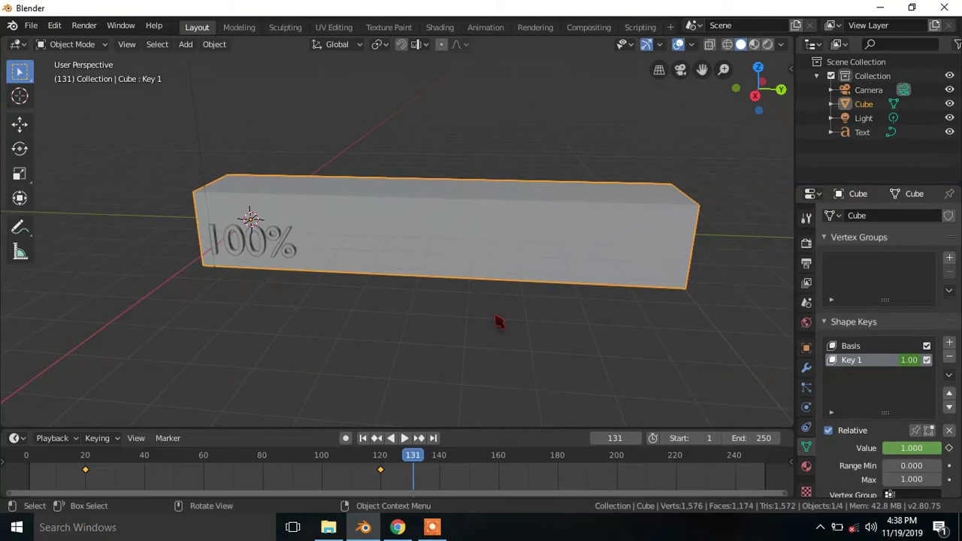
key(shift)
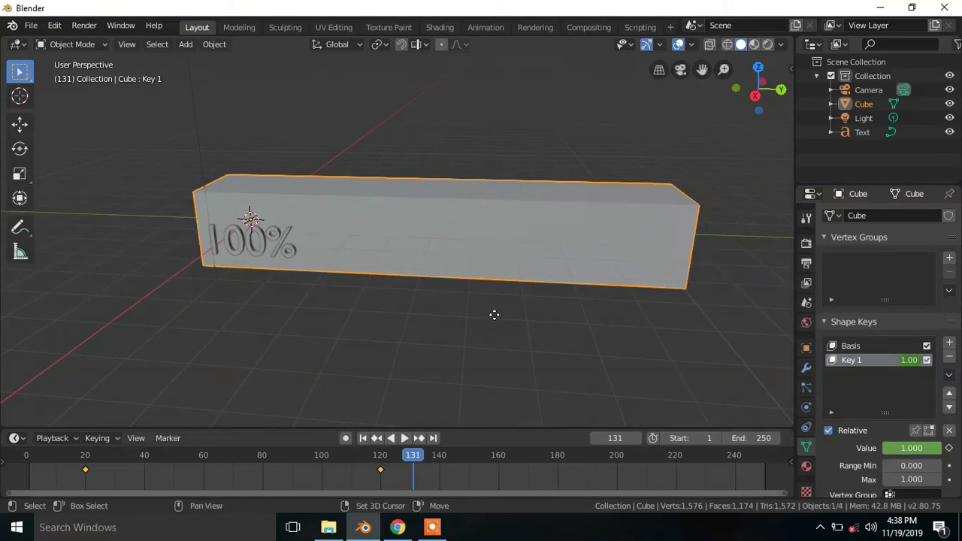
key(shift+d)
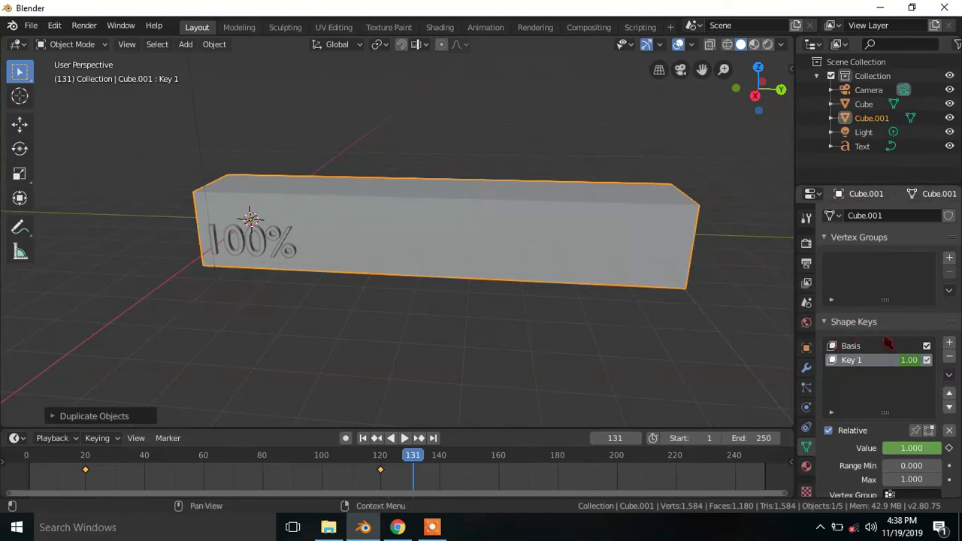
- Delete the Key 1 and Basis shape keys from the copy and return to frame 1
click(949, 360)
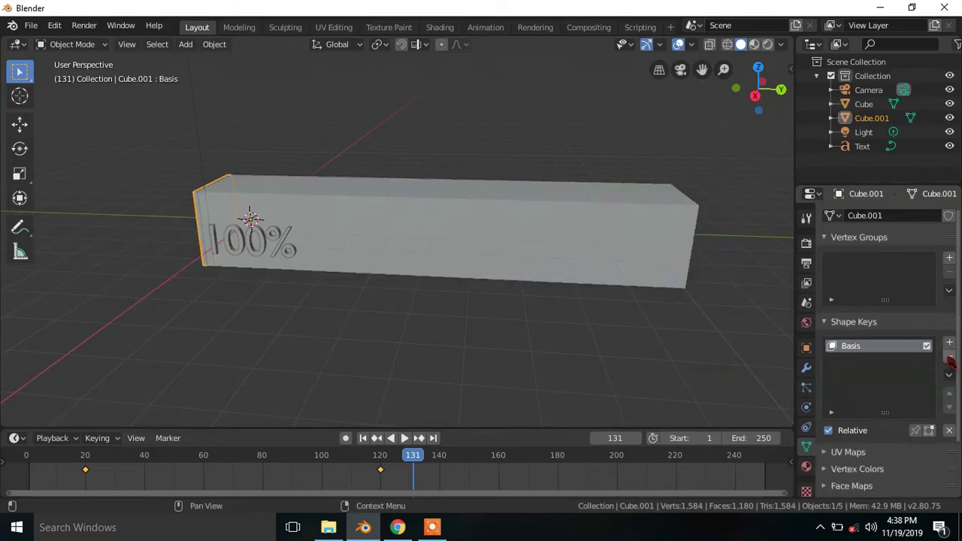
click(949, 359)
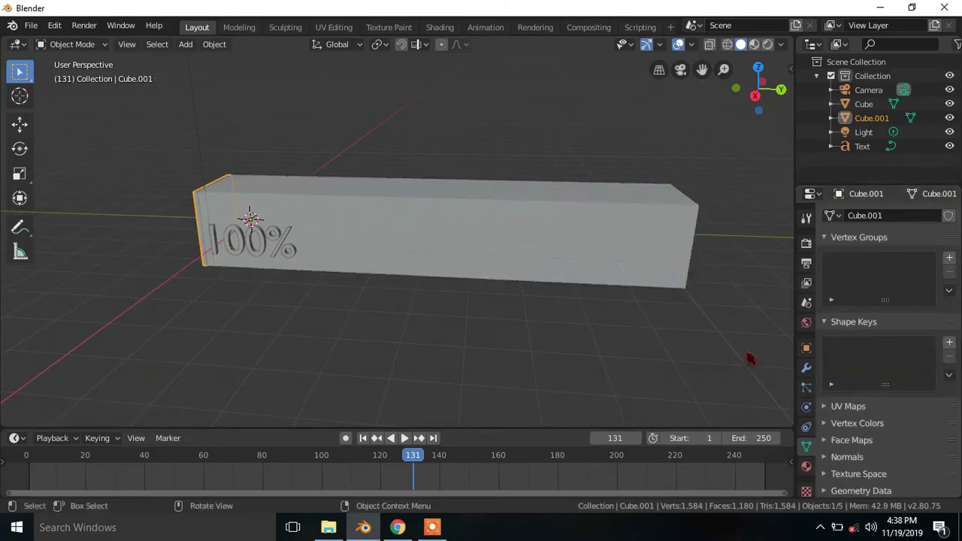
click(362, 438)
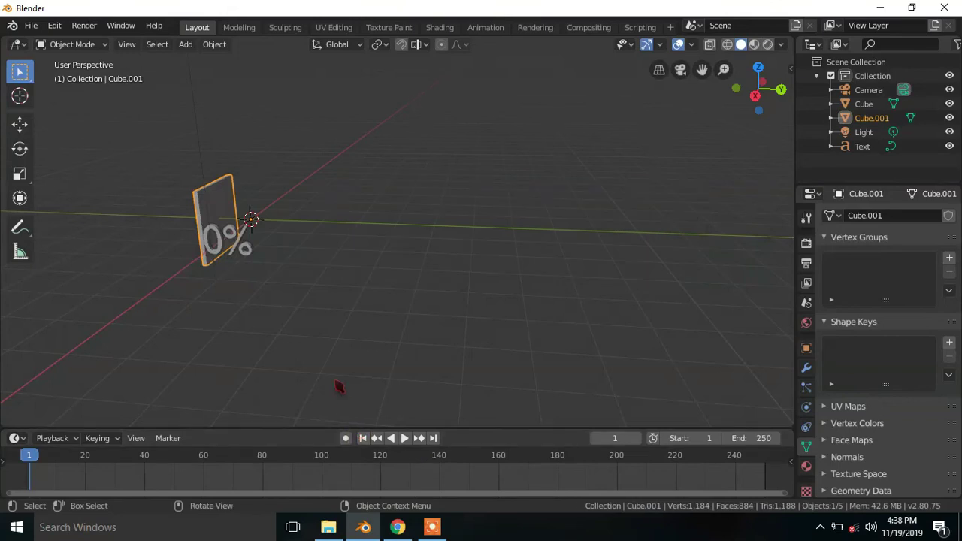
- In Edit Mode, stretch the copy along Y to the bar's full length
click(75, 43)
click(79, 43)
click(79, 43)
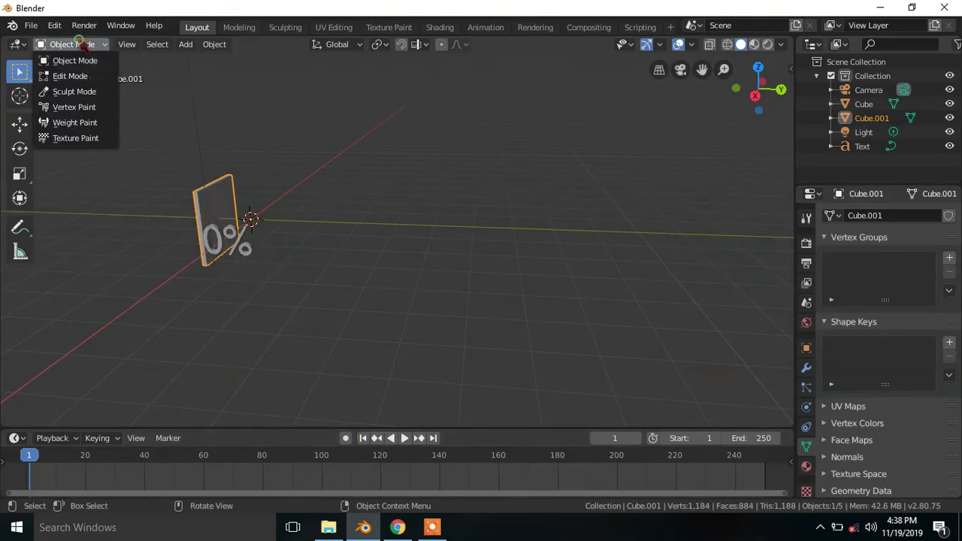
click(68, 76)
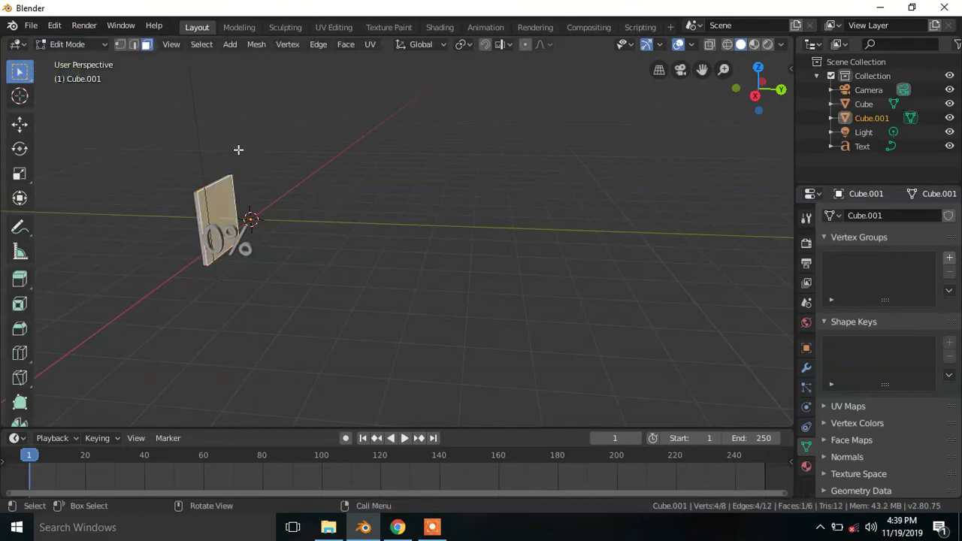
key(g)
key(y)
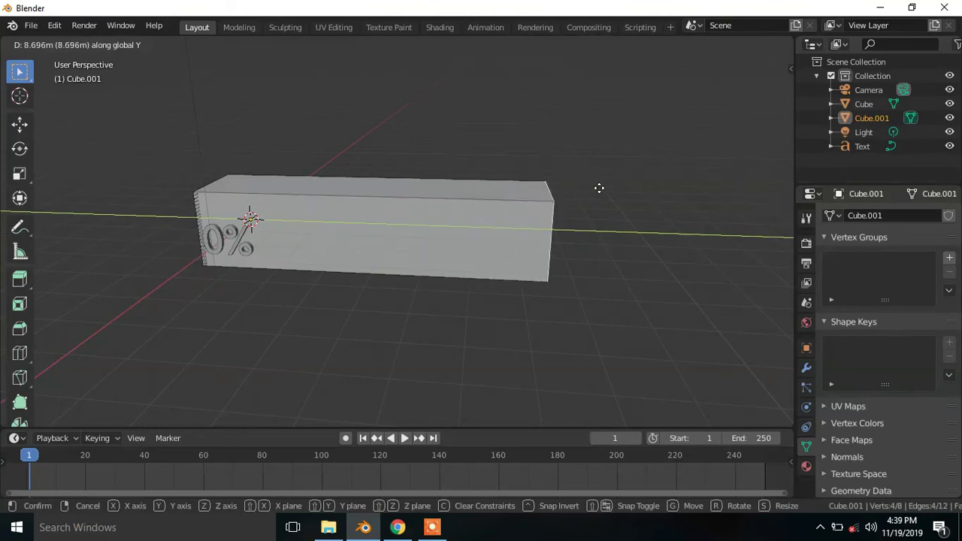
click(734, 188)
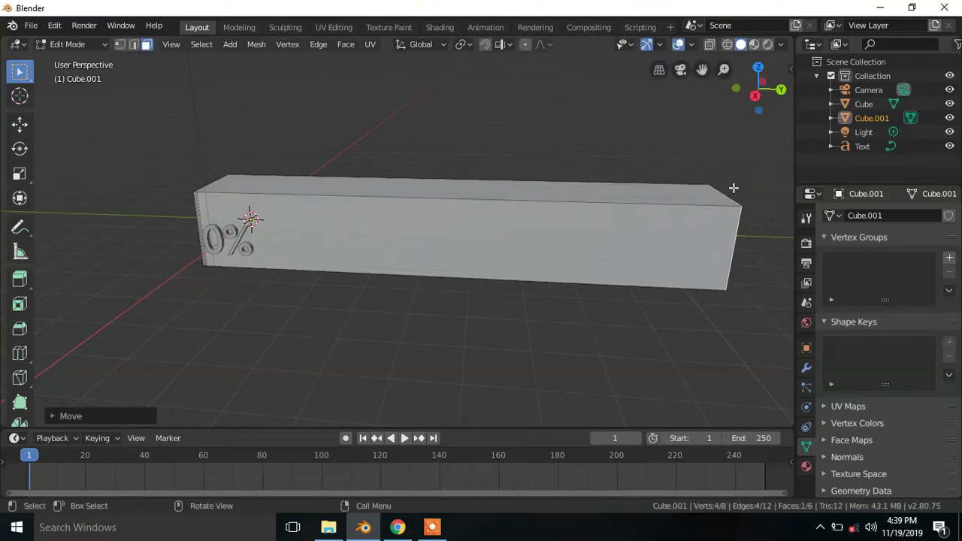
- Delete the copy's front and back faces to leave an open outline frame, then play to check
click(484, 223)
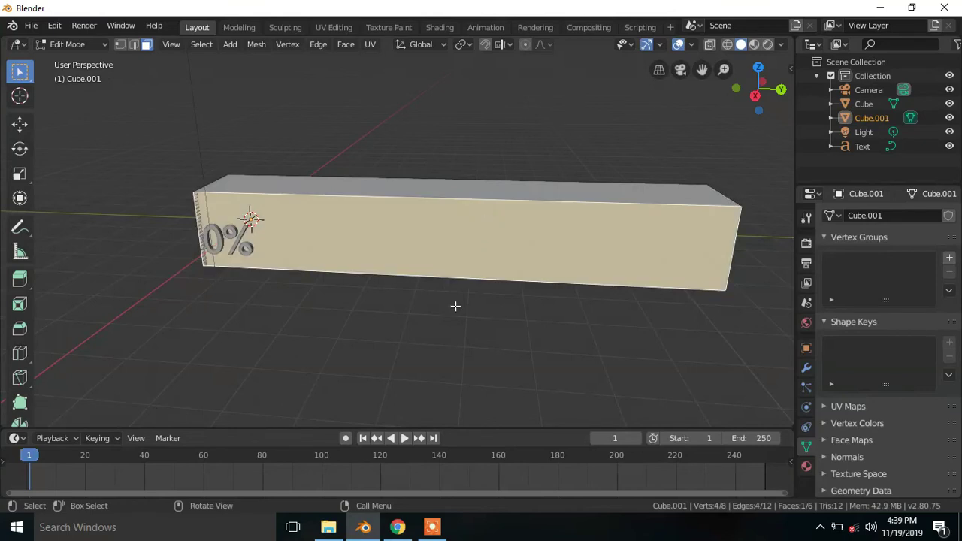
key(x)
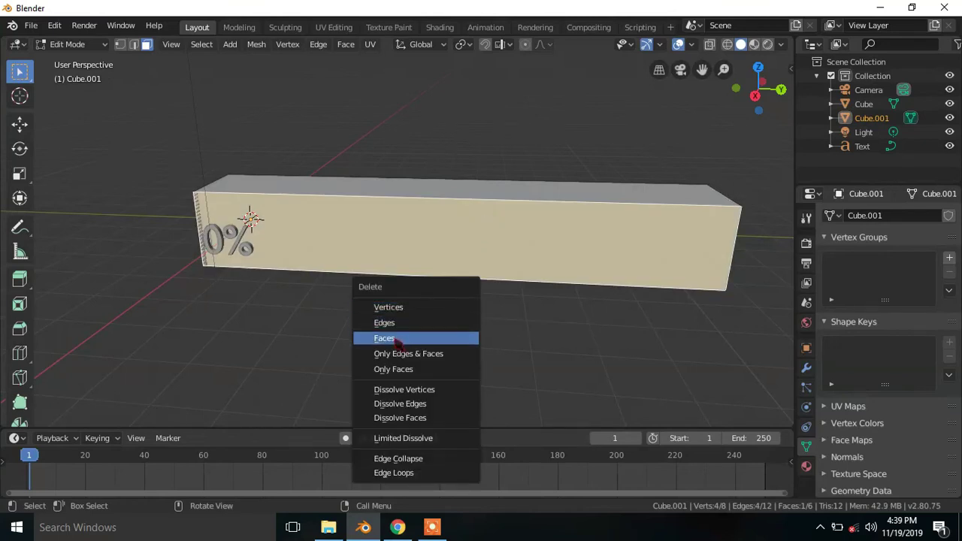
click(393, 339)
middle_drag(537, 296, 526, 292)
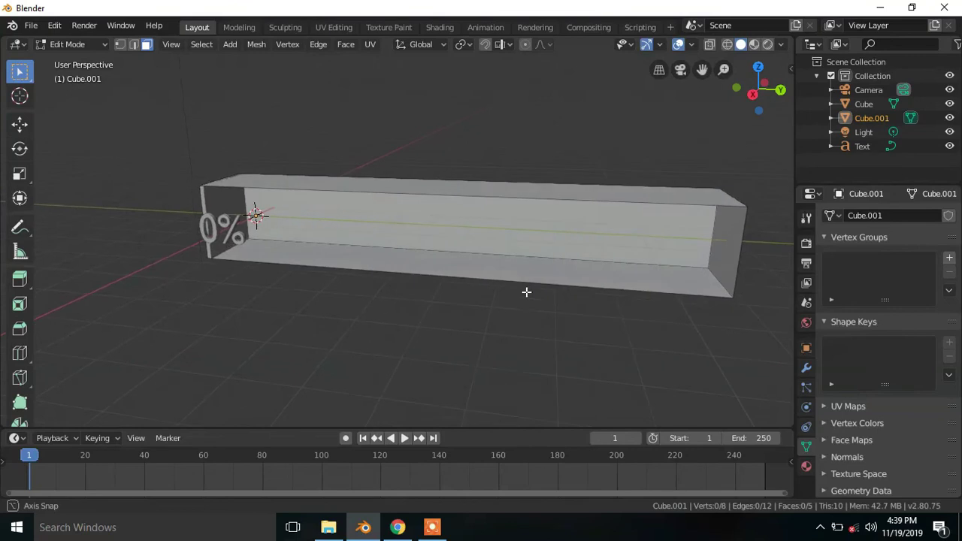
click(503, 237)
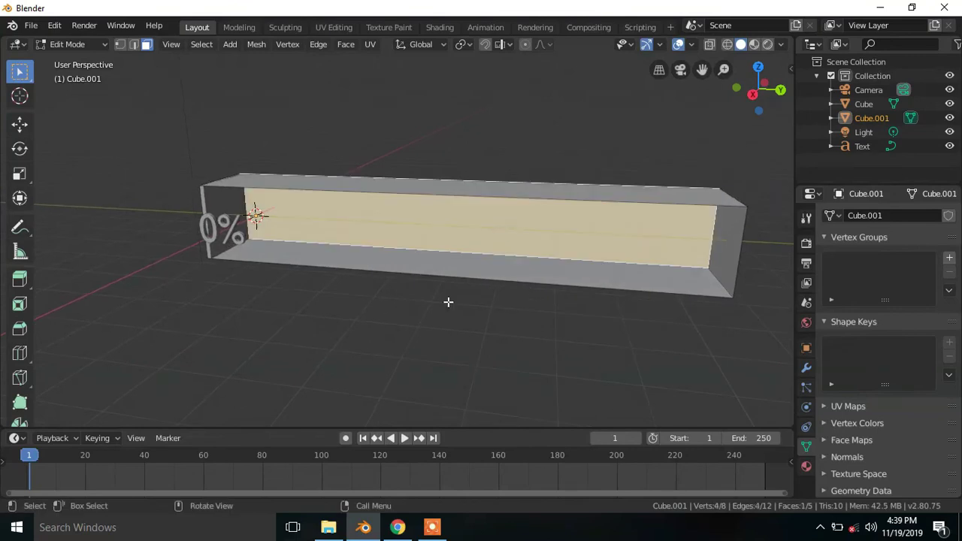
key(x)
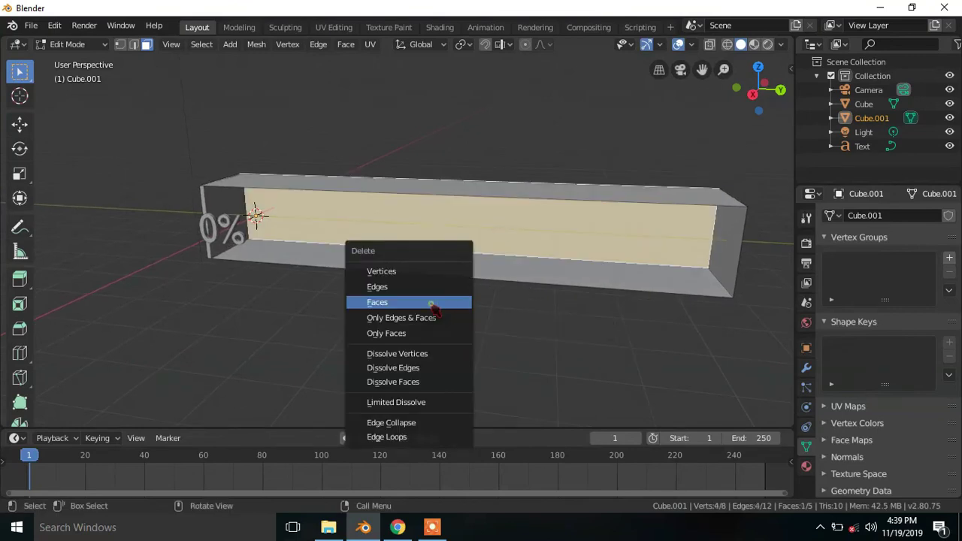
click(434, 305)
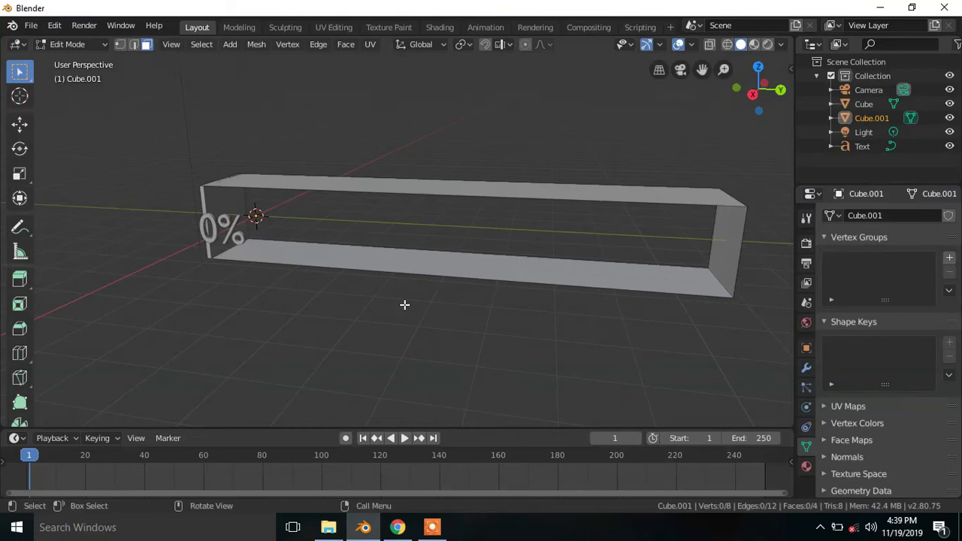
key(space)
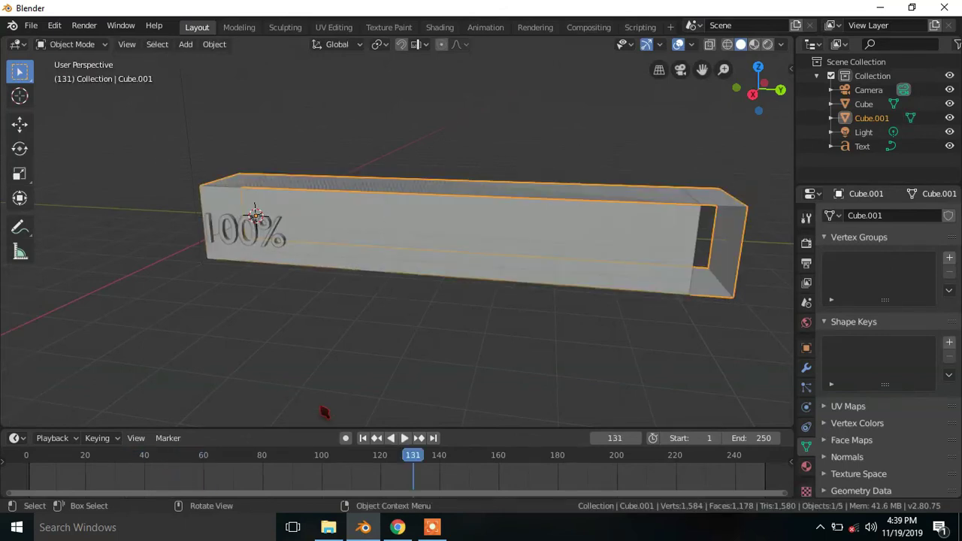
- At frame 1, look through the camera and enable Lock Camera to View
click(364, 439)
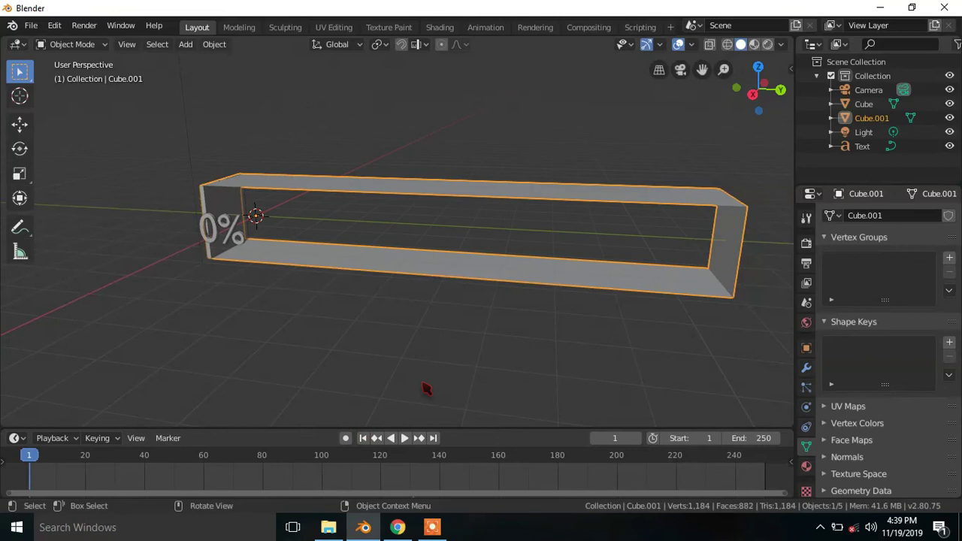
key(KP_0)
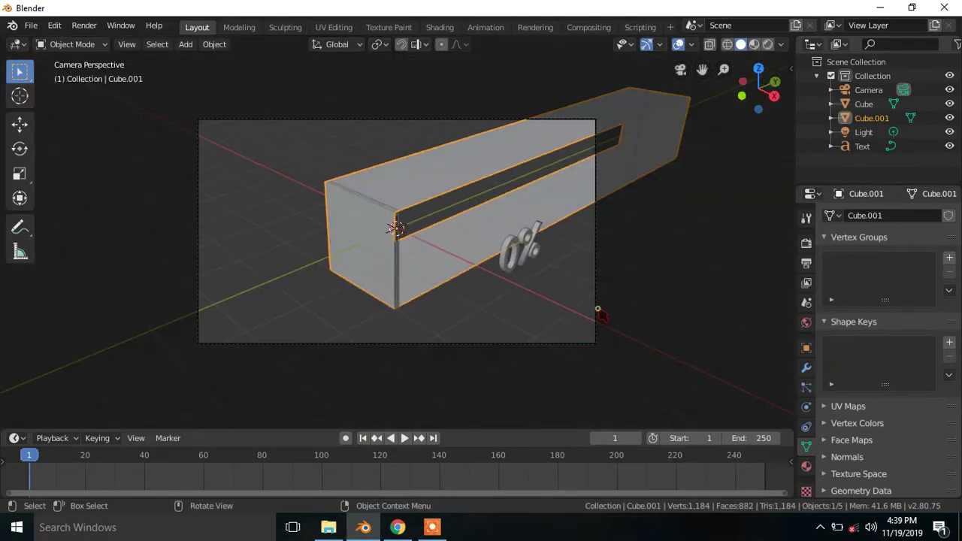
click(596, 310)
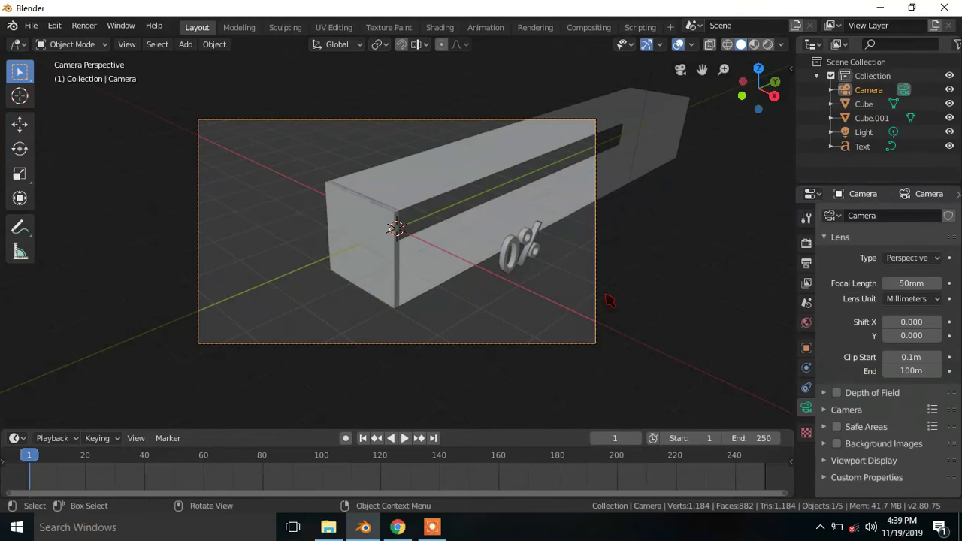
key(n)
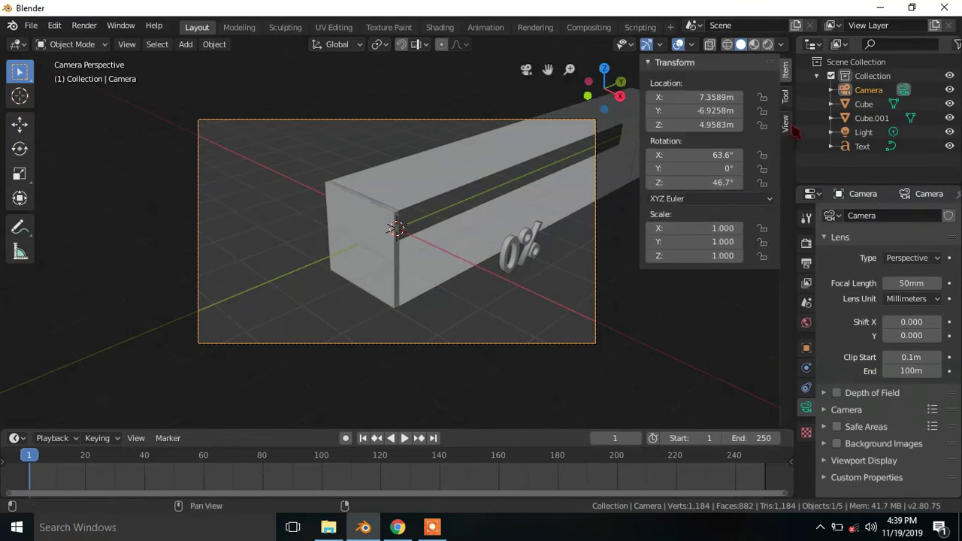
click(785, 123)
click(710, 236)
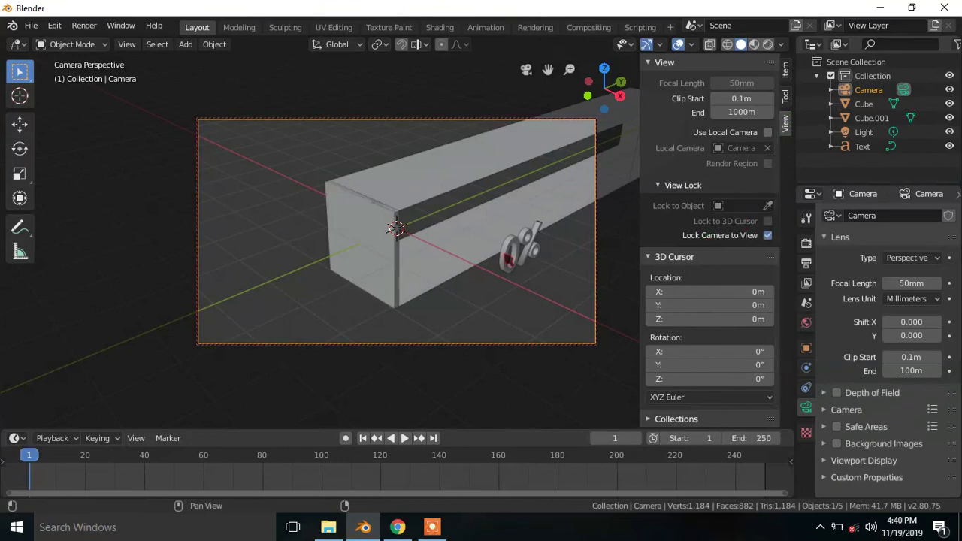
key(n)
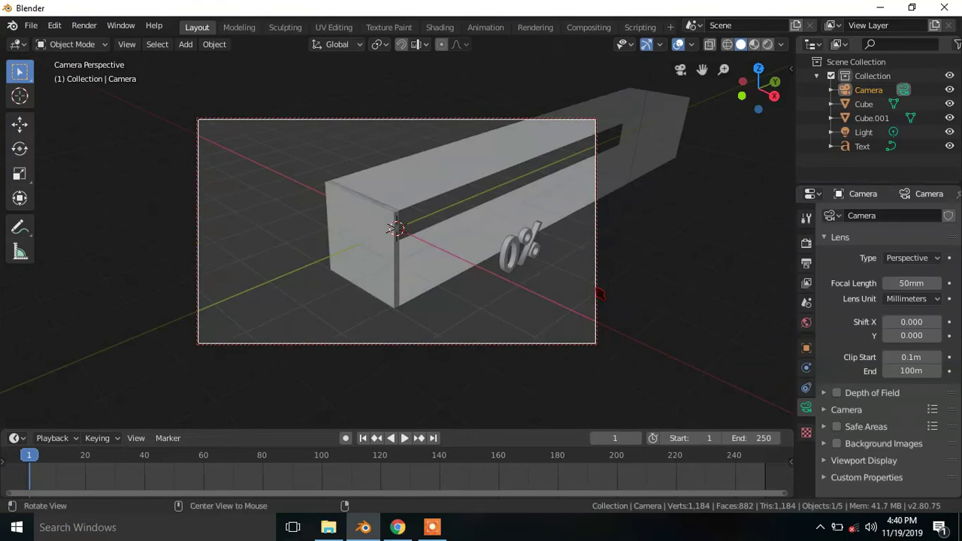
- Reposition the camera so it faces the bar and 0% counter head-on
middle_drag(546, 324, 518, 327)
scroll(518, 328, down, 3)
click(20, 123)
key(g)
click(449, 263)
mouse_move(451, 268)
middle_down()
mouse_move(492, 294)
mouse_move(479, 293)
middle_up()
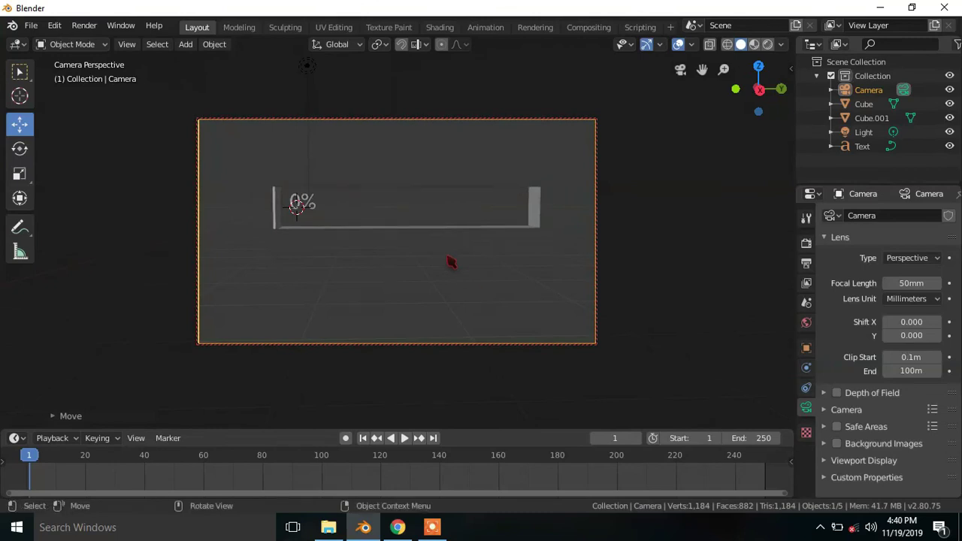
- In Edit Mode, trackball-rotate the outline frame's right end face slightly
click(363, 439)
click(537, 204)
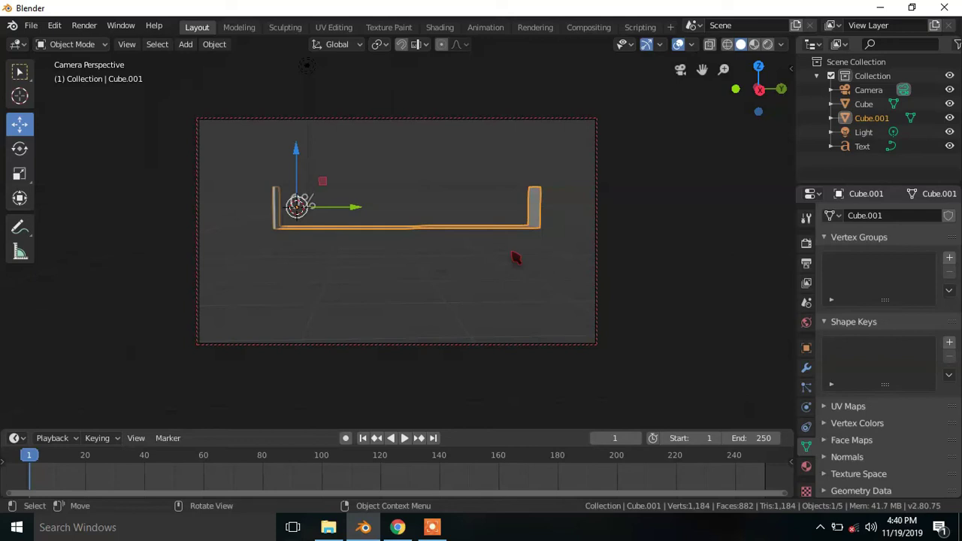
key(Tab)
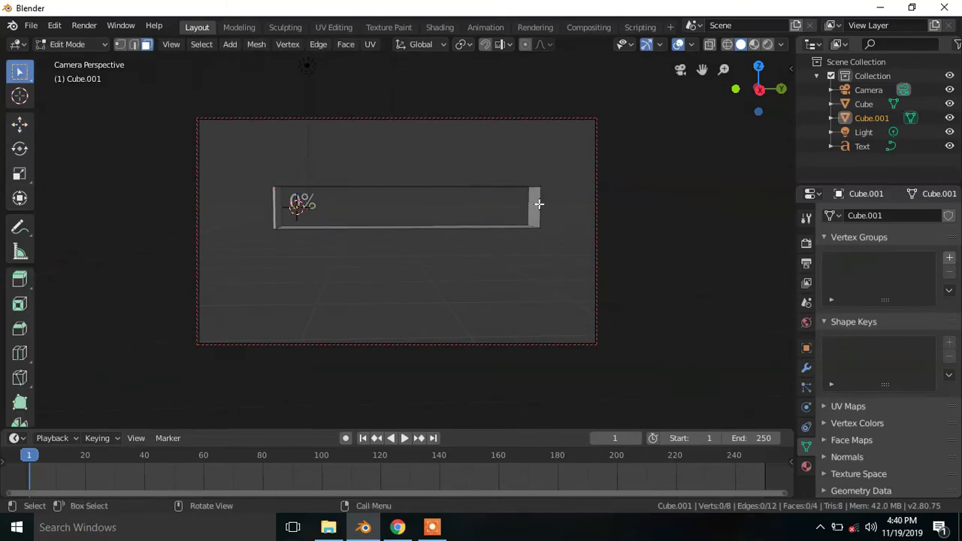
click(538, 204)
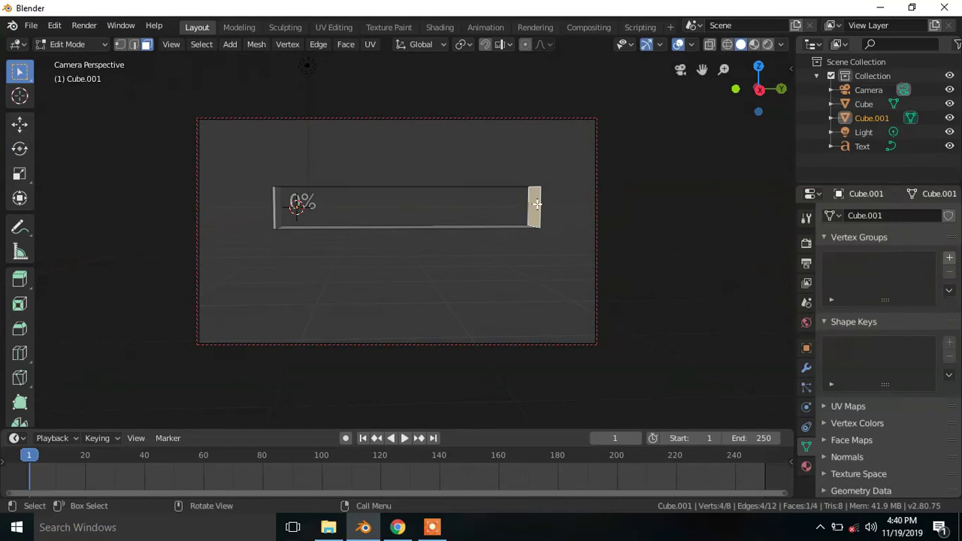
key(r)
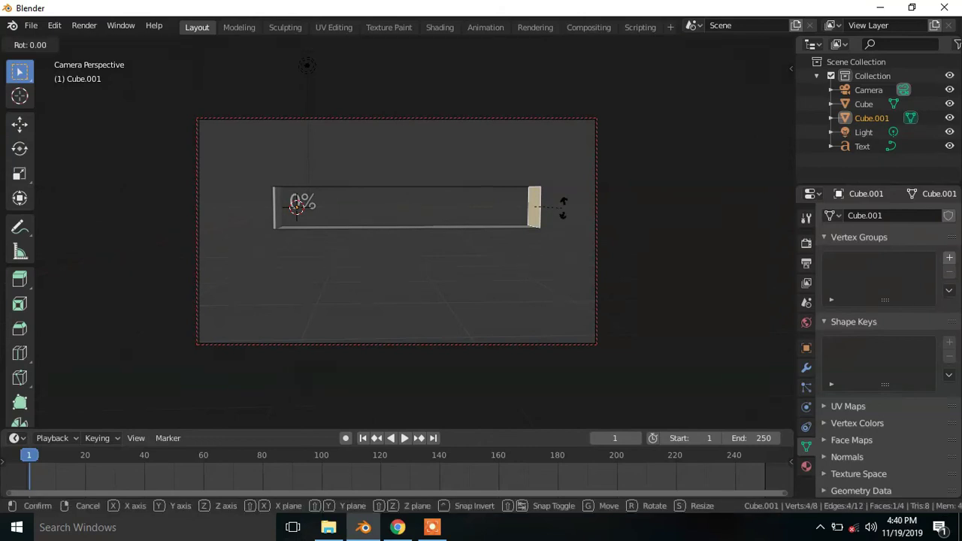
key(r)
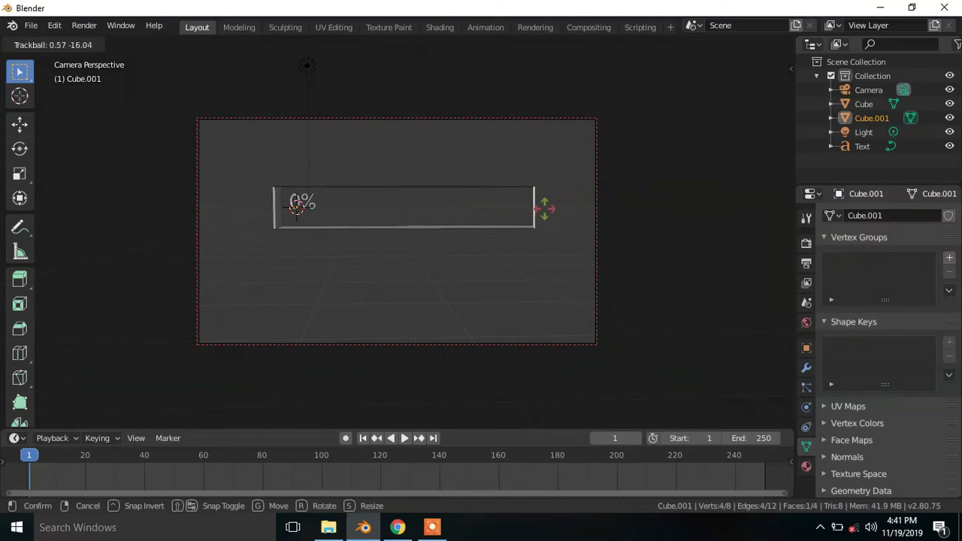
click(562, 198)
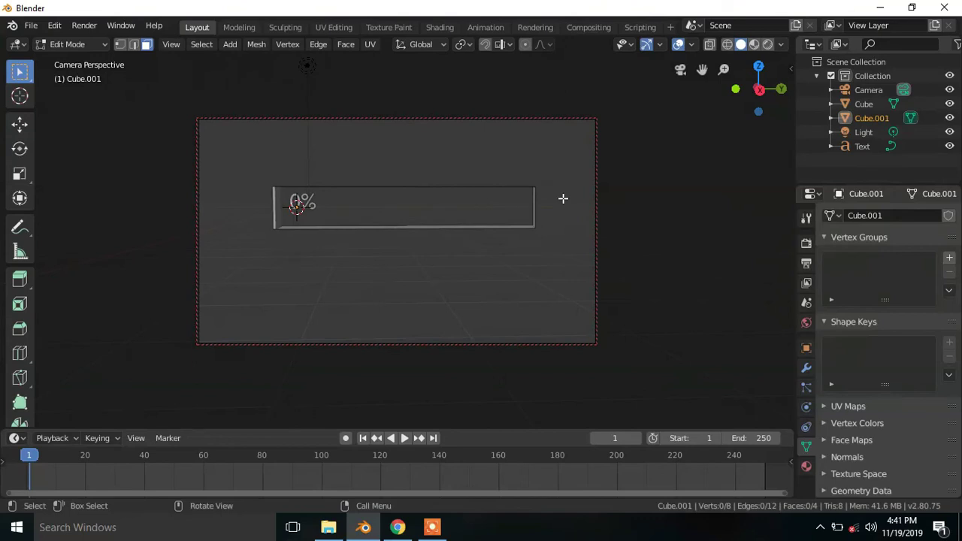
key(space)
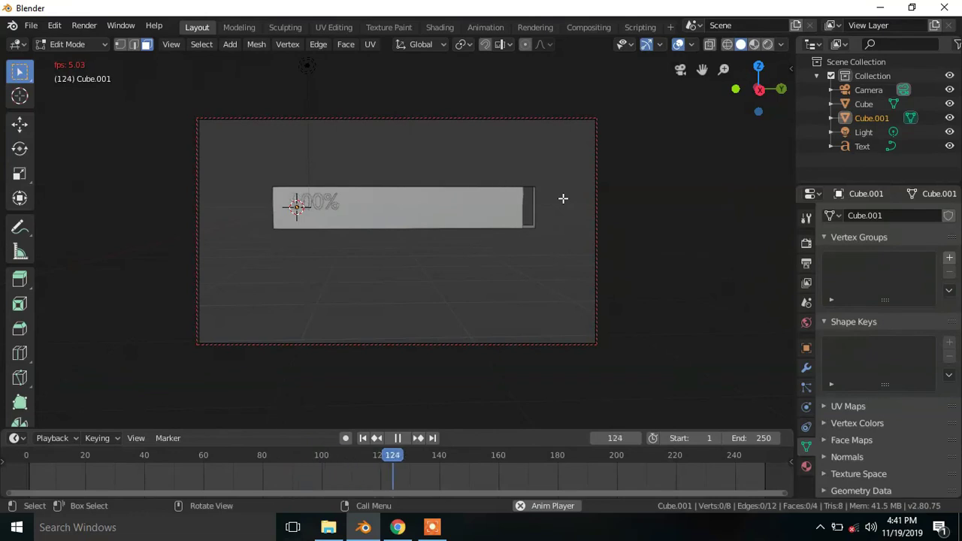
- Move the frame's right end face about 0.5 m inward along Y to meet the full bar, then return to frame 1
key(space)
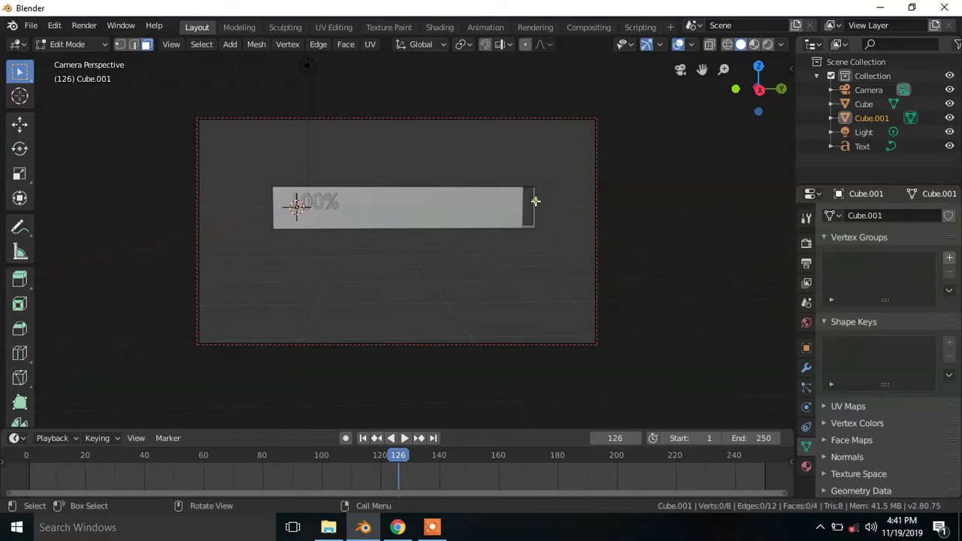
click(533, 202)
key(g)
key(y)
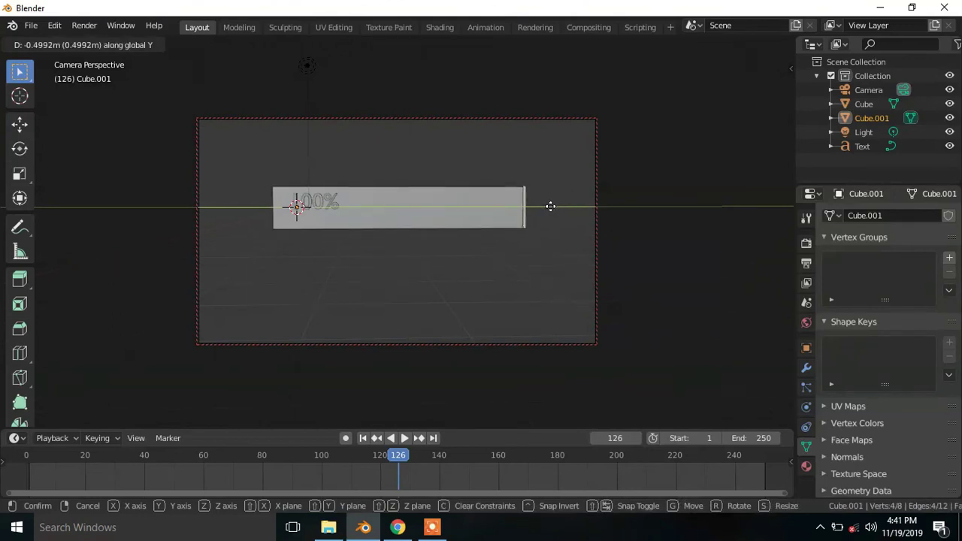
click(551, 206)
key(shift+ctrl+space)
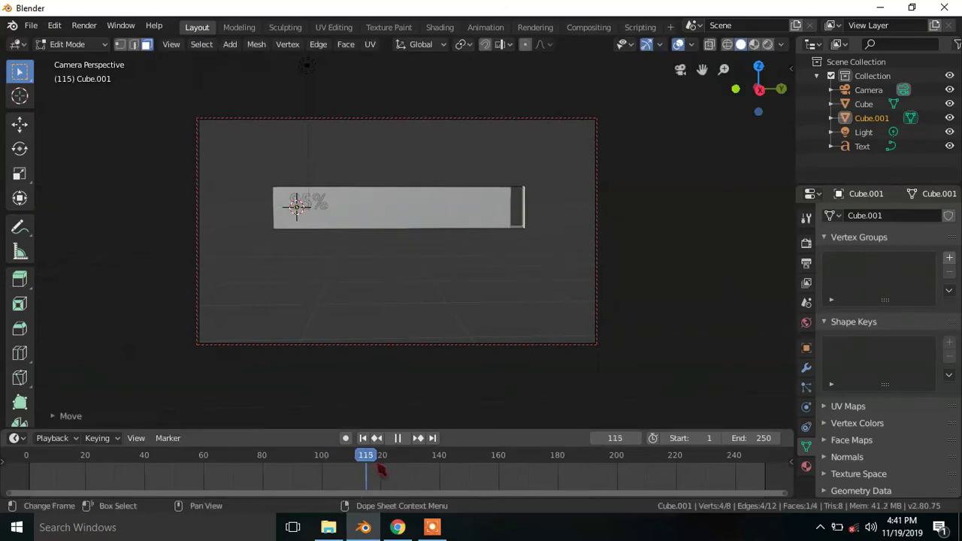
key(space)
key(shift+Left)
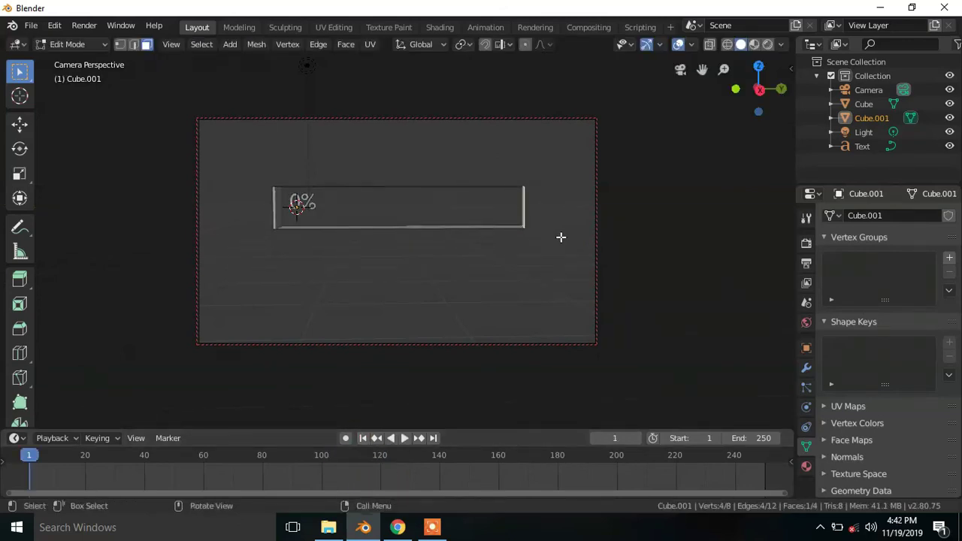
- Preview in Rendered shading with the World colour set to black (V 0), then select Cube.001
click(767, 45)
key(Tab)
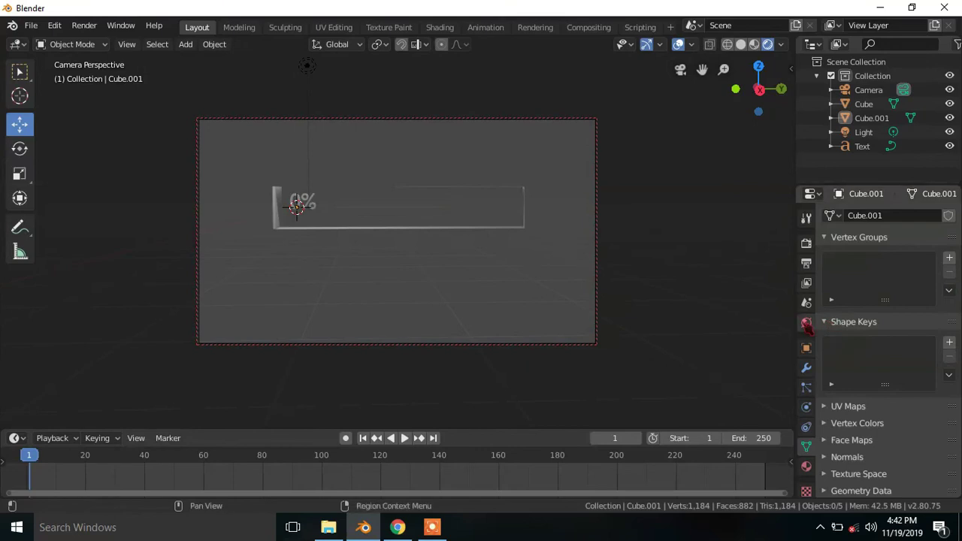
click(806, 323)
click(910, 310)
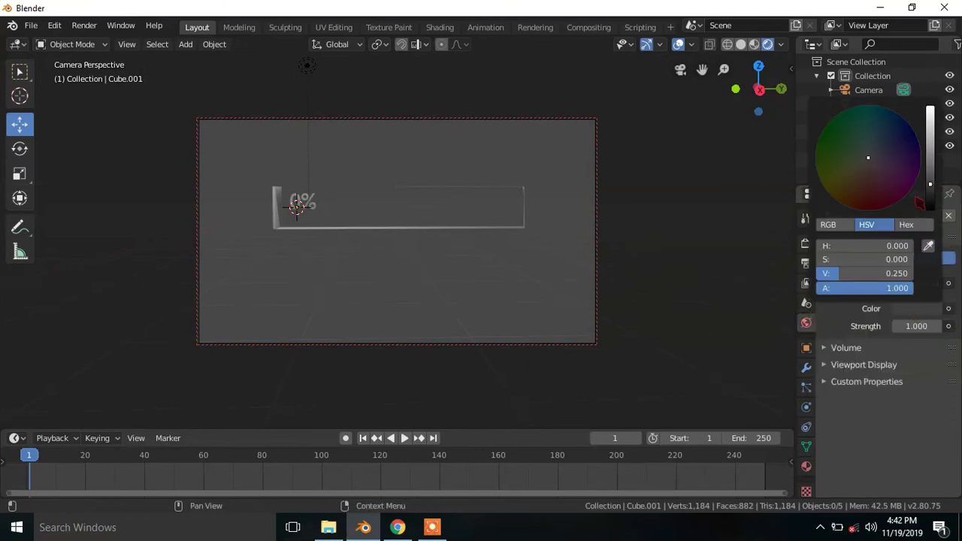
drag(936, 193, 937, 218)
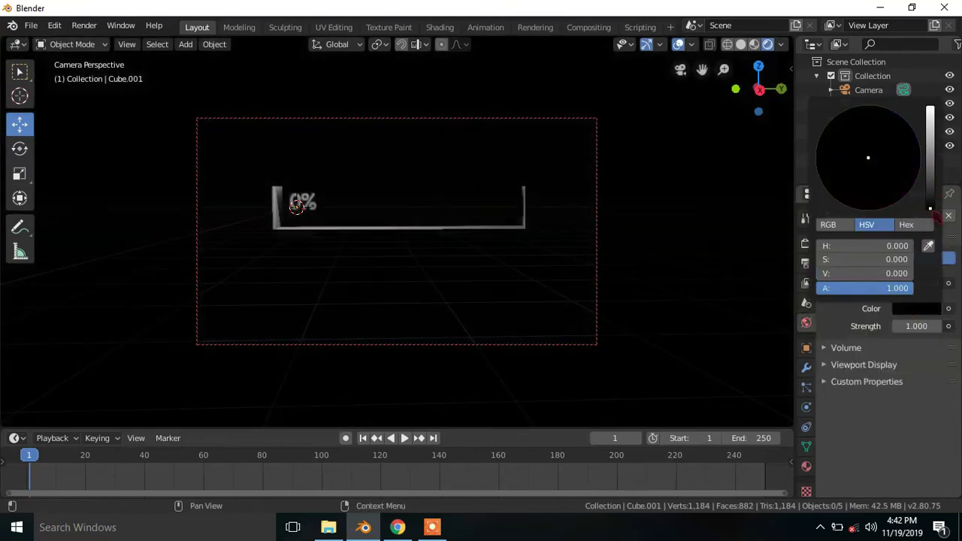
click(439, 233)
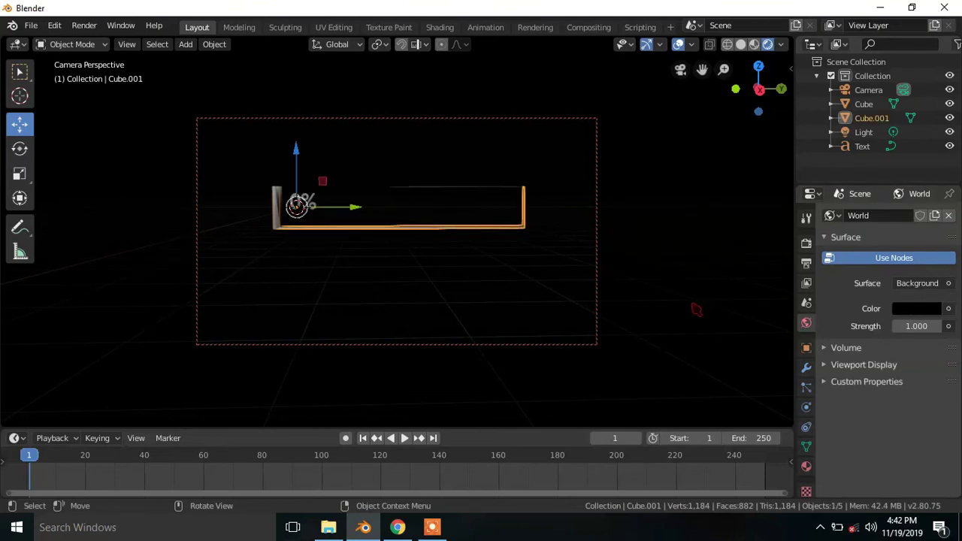
click(805, 467)
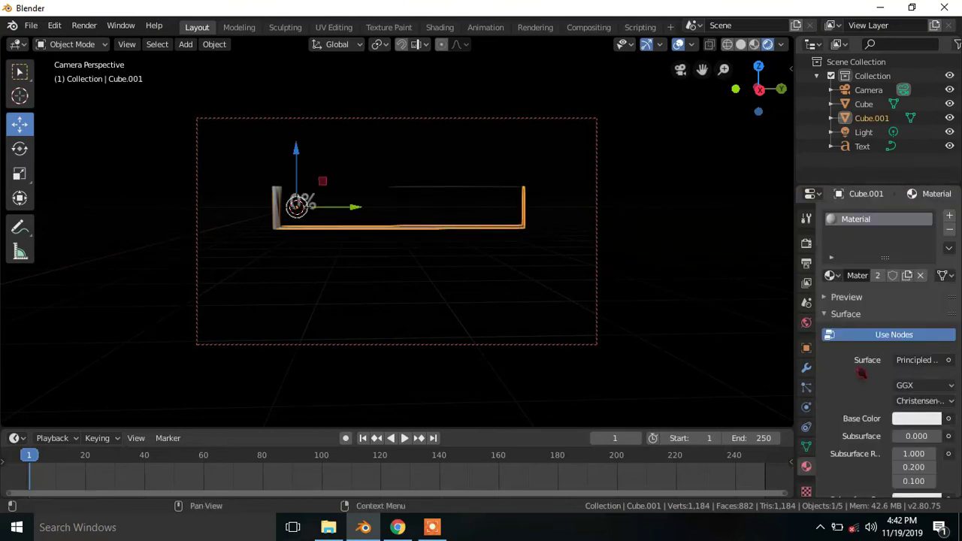
- Give Cube.001's material a white Emission shader with strength 3
click(920, 362)
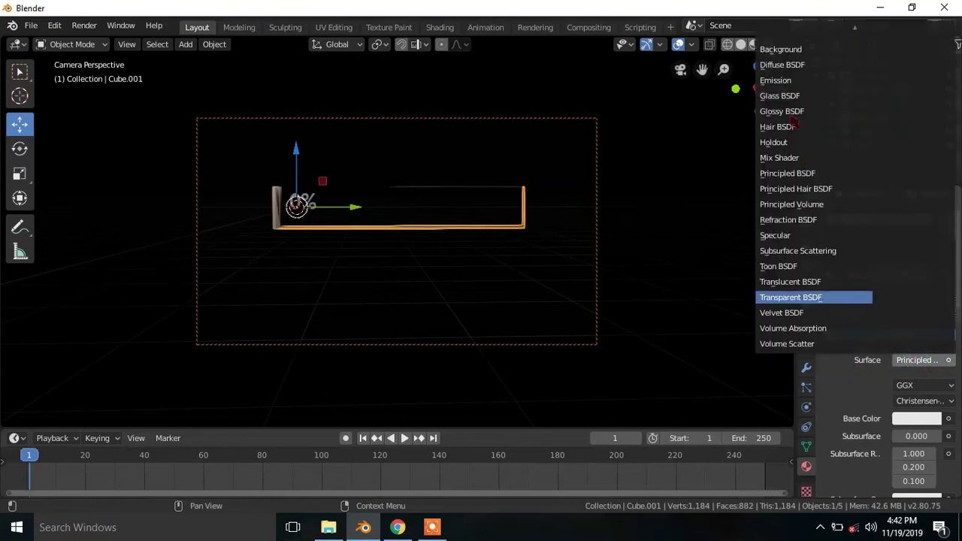
click(778, 80)
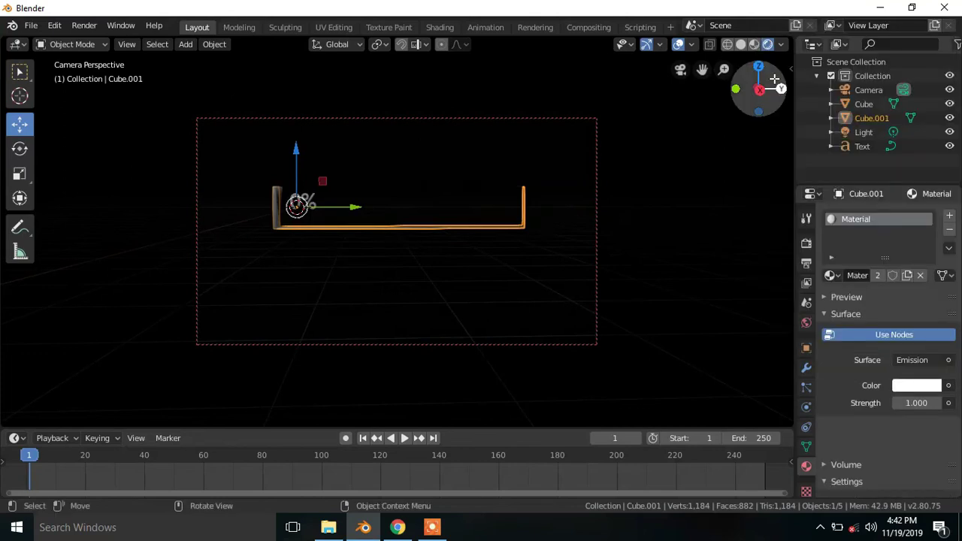
click(909, 403)
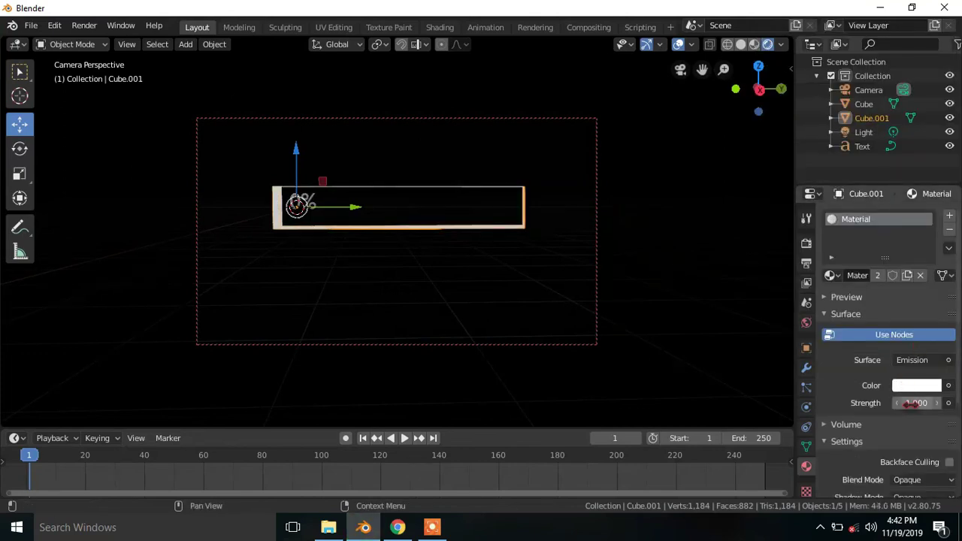
key(BackSpace)
key(BackSpace)
text(3)
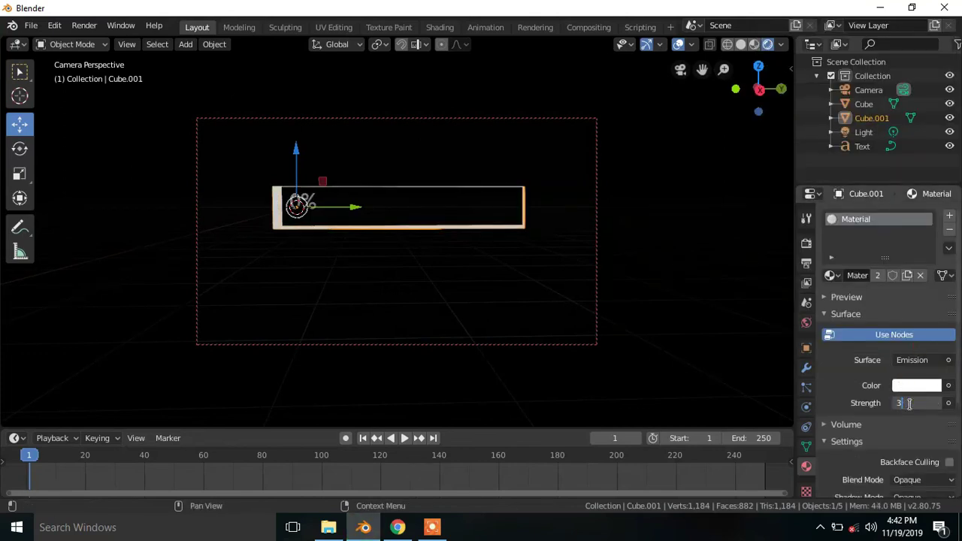
key(Return)
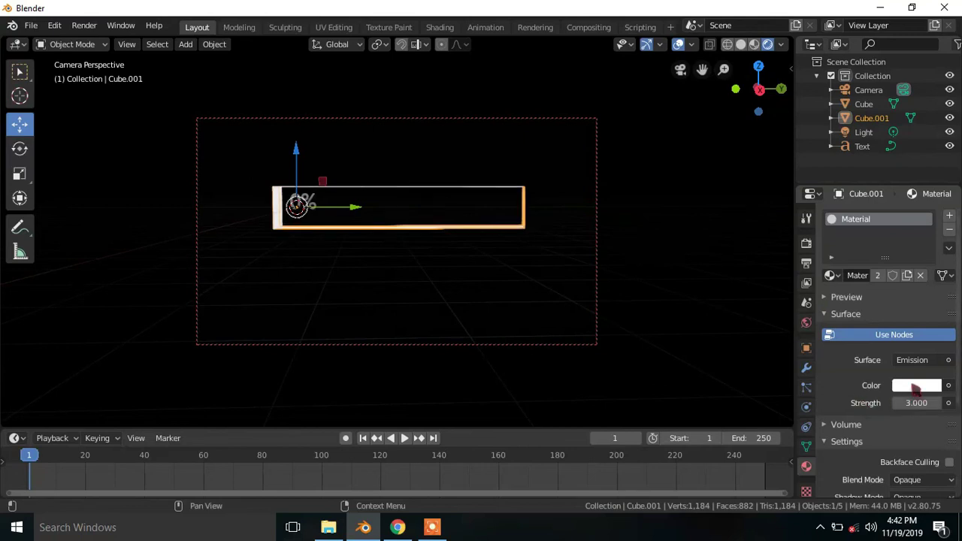
click(913, 384)
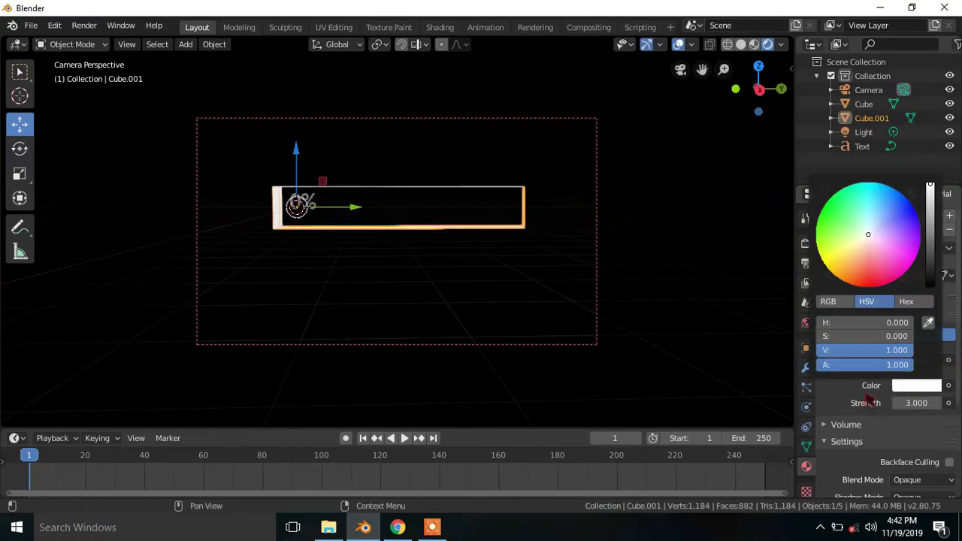
key(w)
click(308, 205)
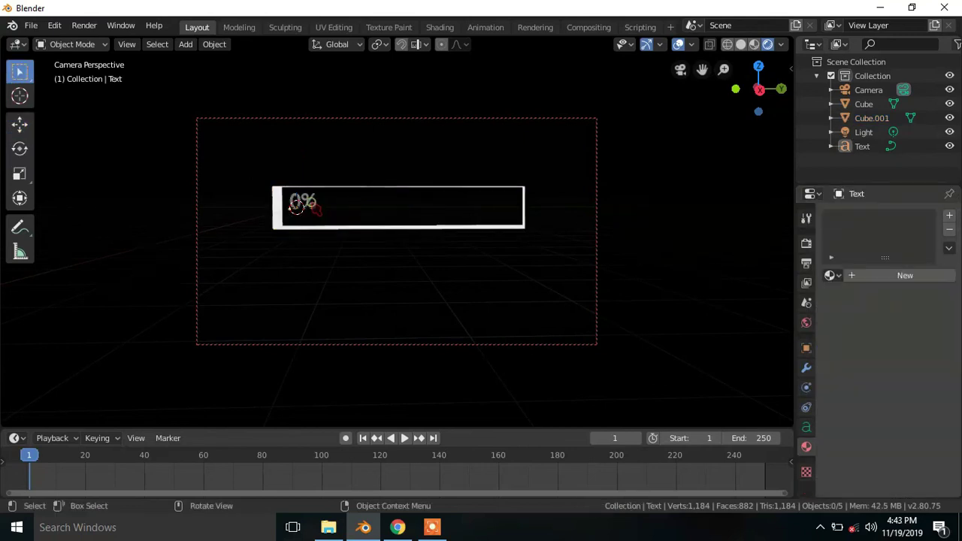
- Move the percentage counter text into the centre of the loading bar
click(306, 66)
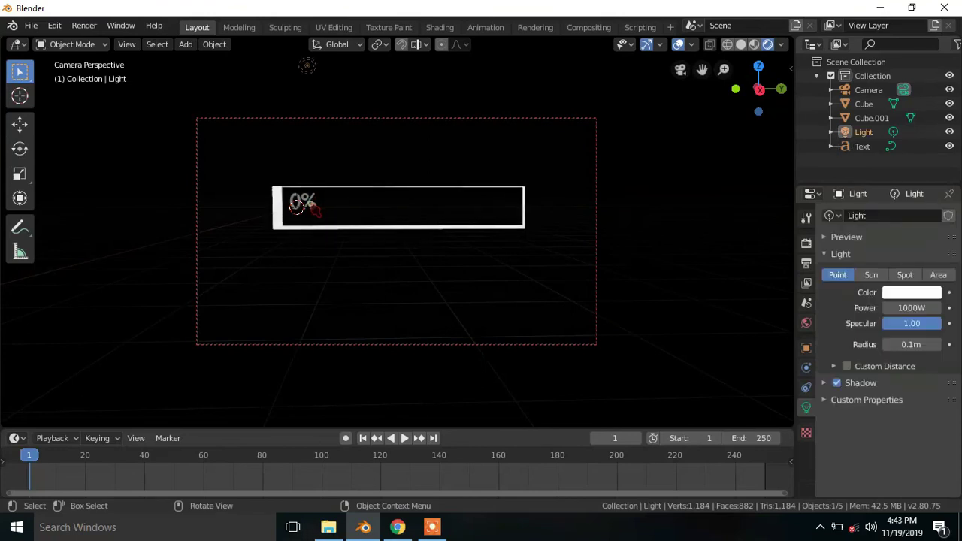
click(304, 205)
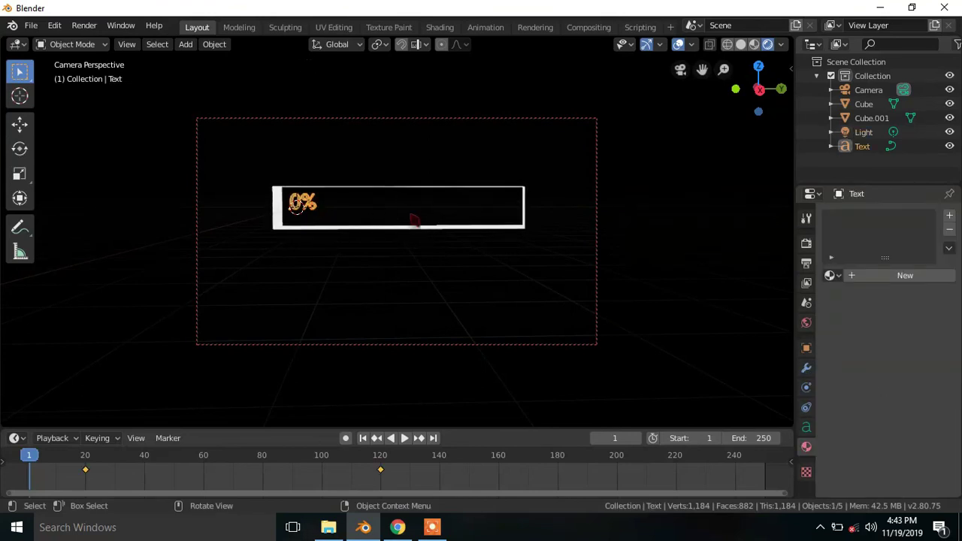
key(g)
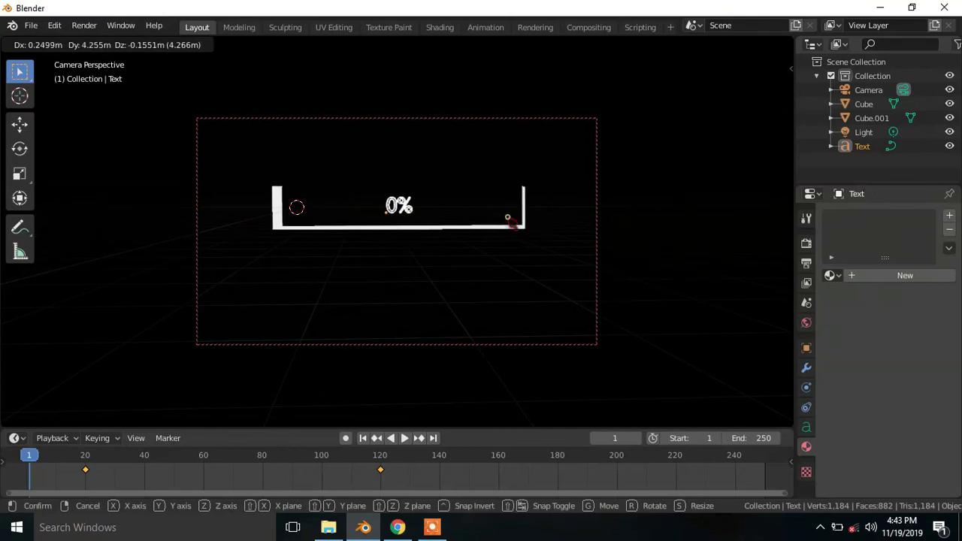
click(511, 222)
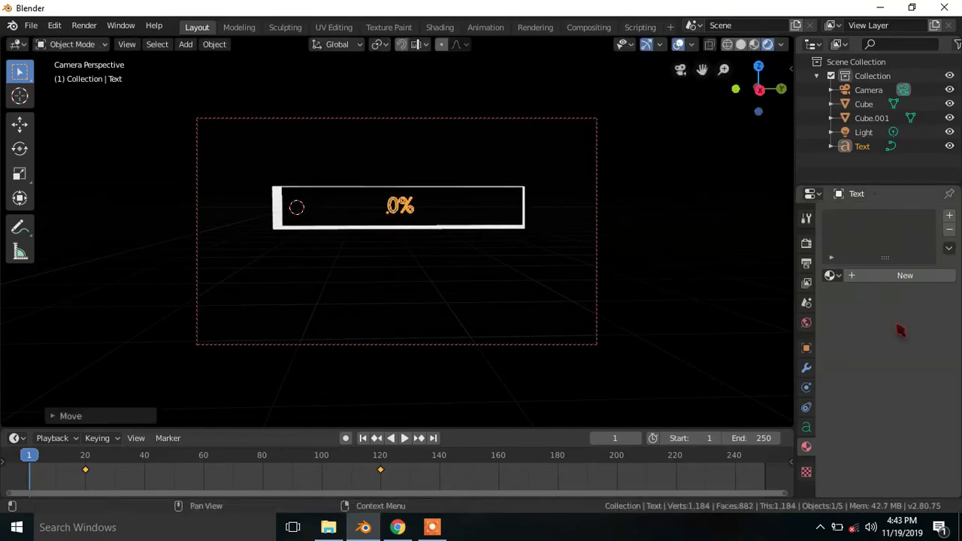
- Give the counter a new green Emission material with strength 3
click(899, 278)
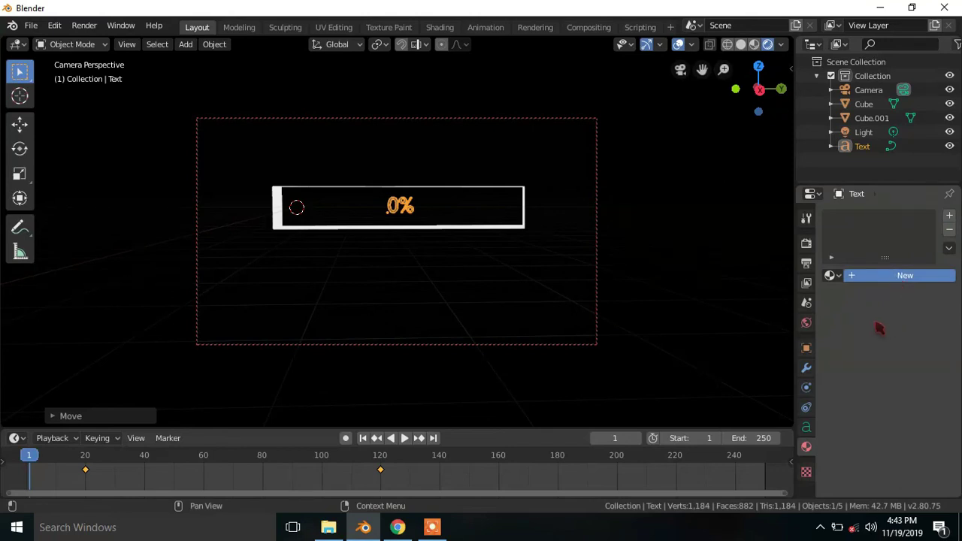
click(911, 359)
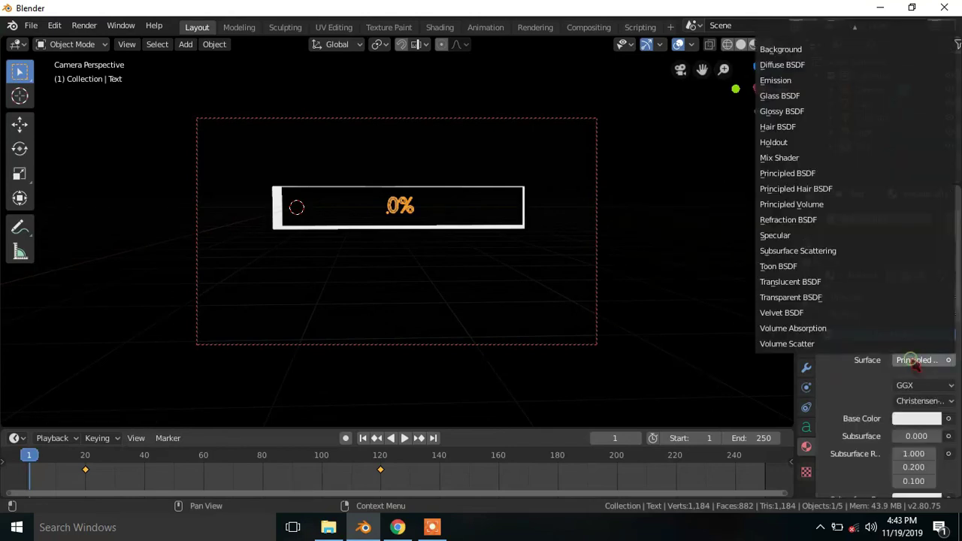
click(776, 81)
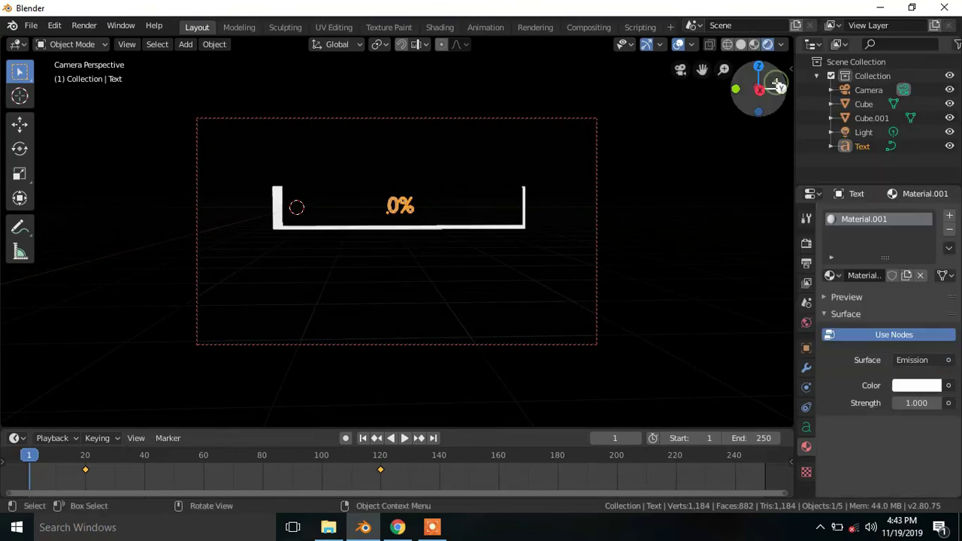
click(912, 386)
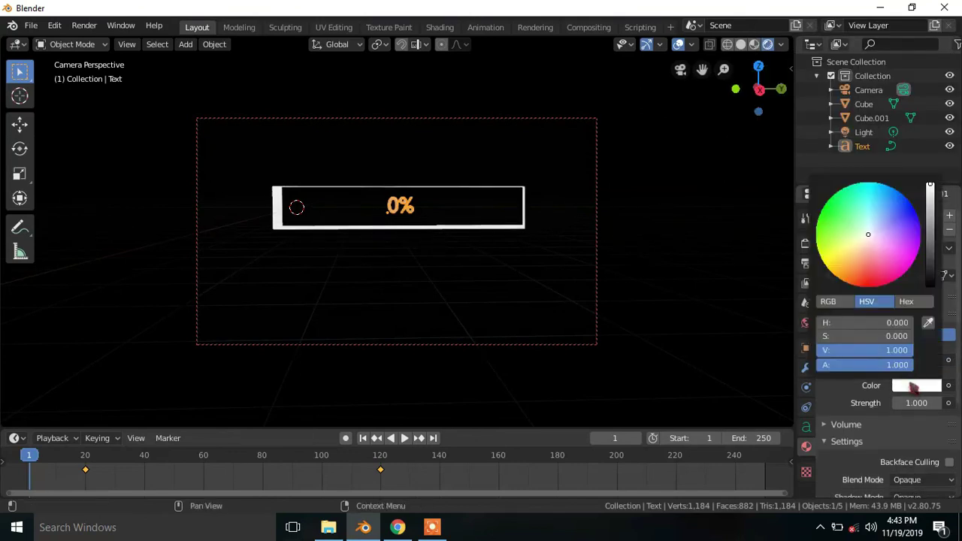
click(826, 204)
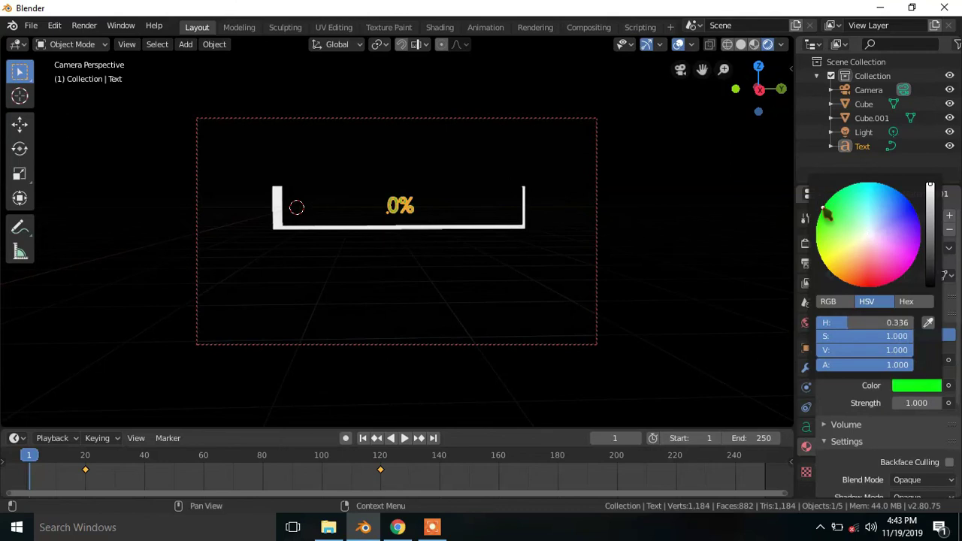
click(904, 403)
text(3.000)
key(Return)
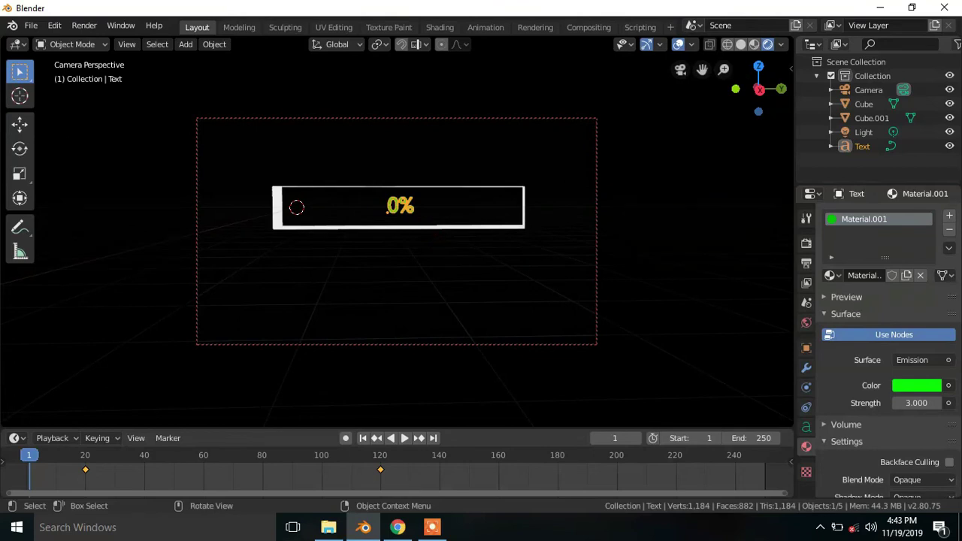
- Resize and reposition the counter, then play the animation to preview the bar filling
key(s)
click(414, 226)
key(g)
click(411, 228)
click(525, 269)
key(space)
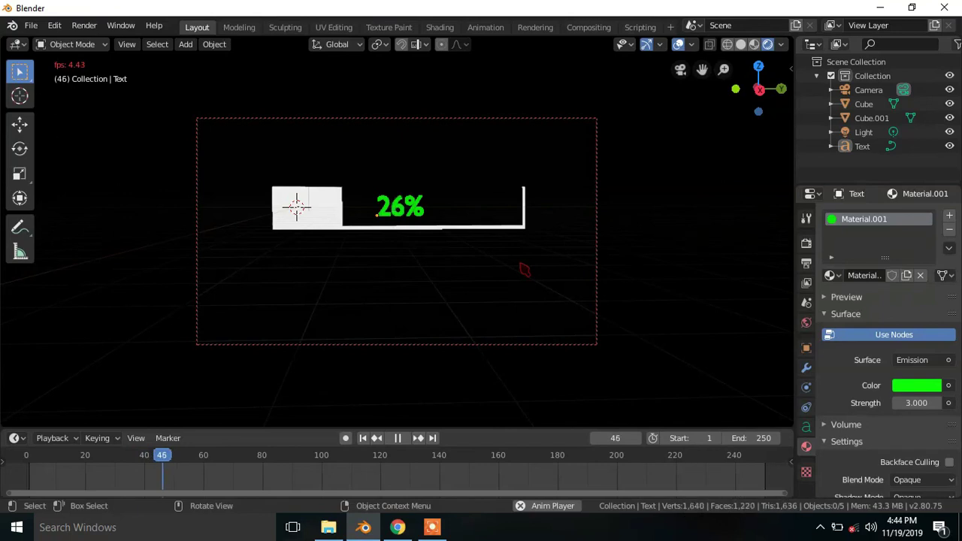
- Switch the scene's render engine to Cycles
key(space)
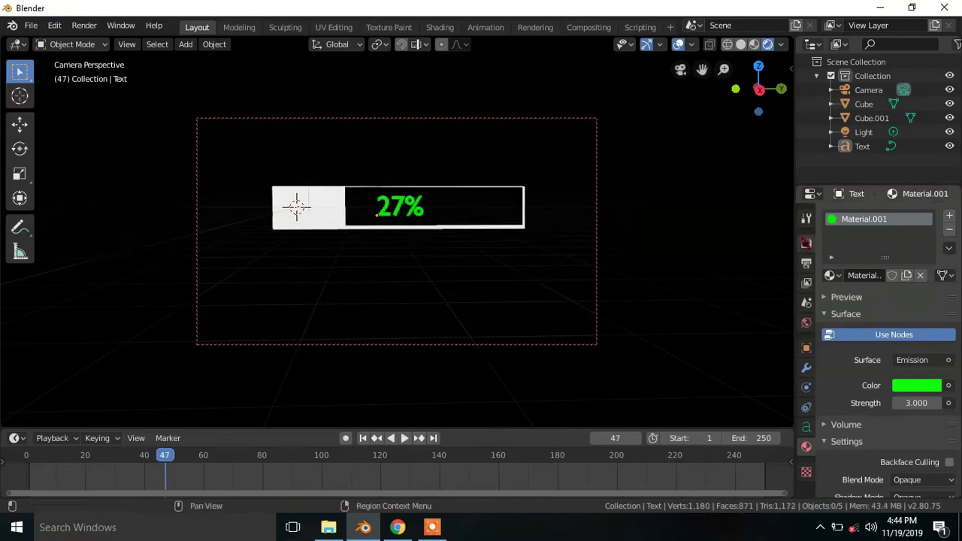
click(806, 244)
click(924, 218)
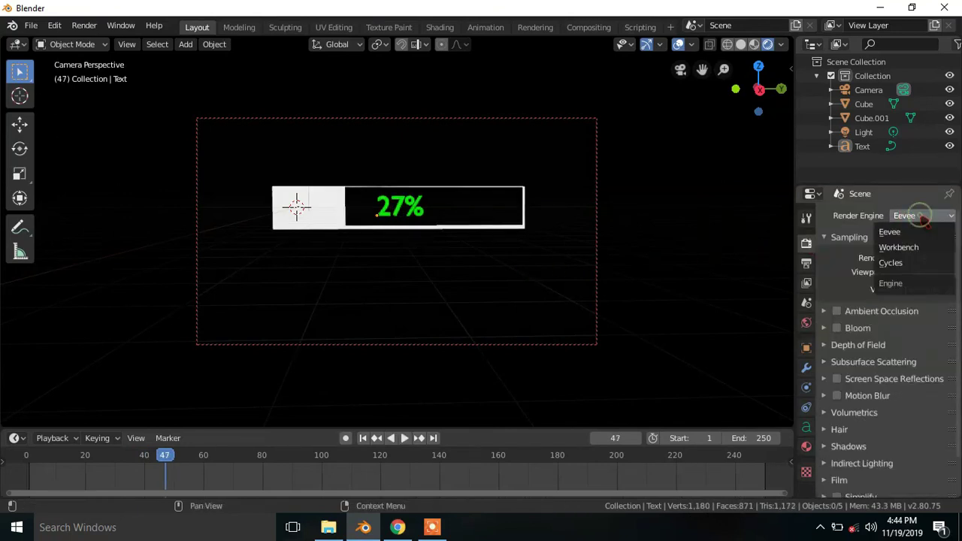
click(891, 262)
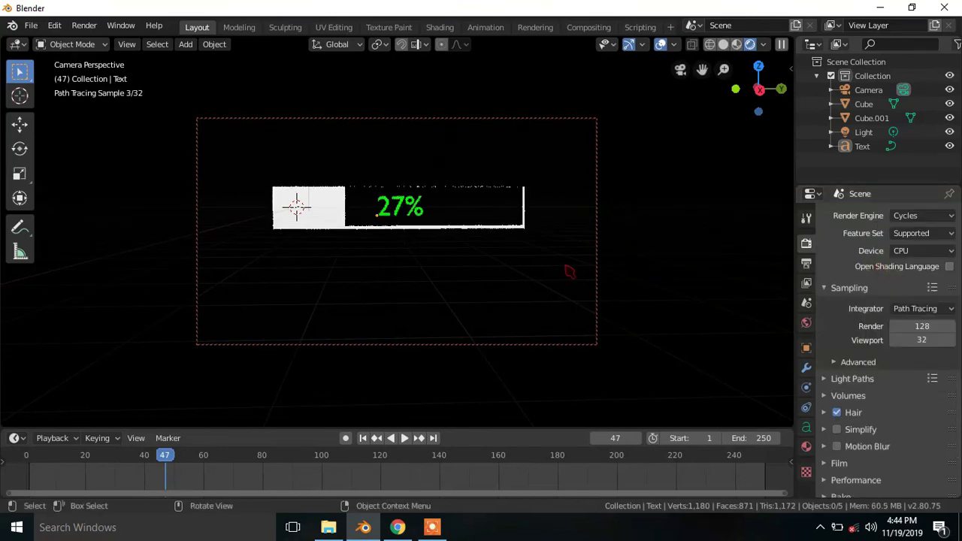
- Preview the loading animation in Cycles with viewport overlays hidden
key(space)
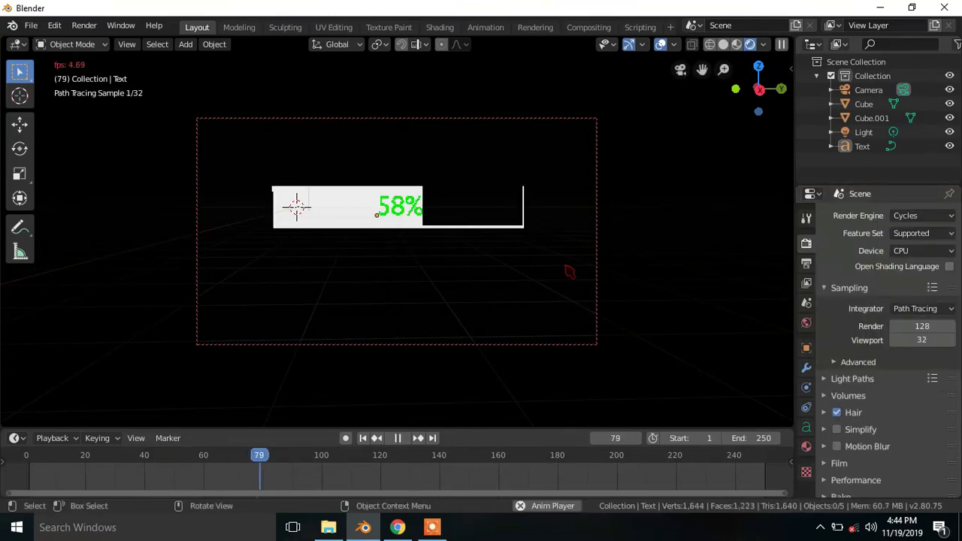
click(661, 47)
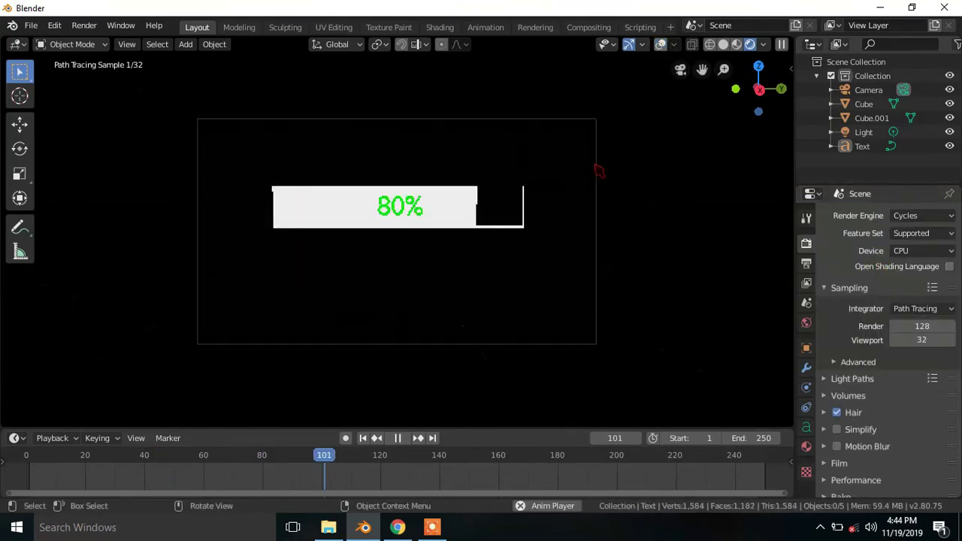
key(space)
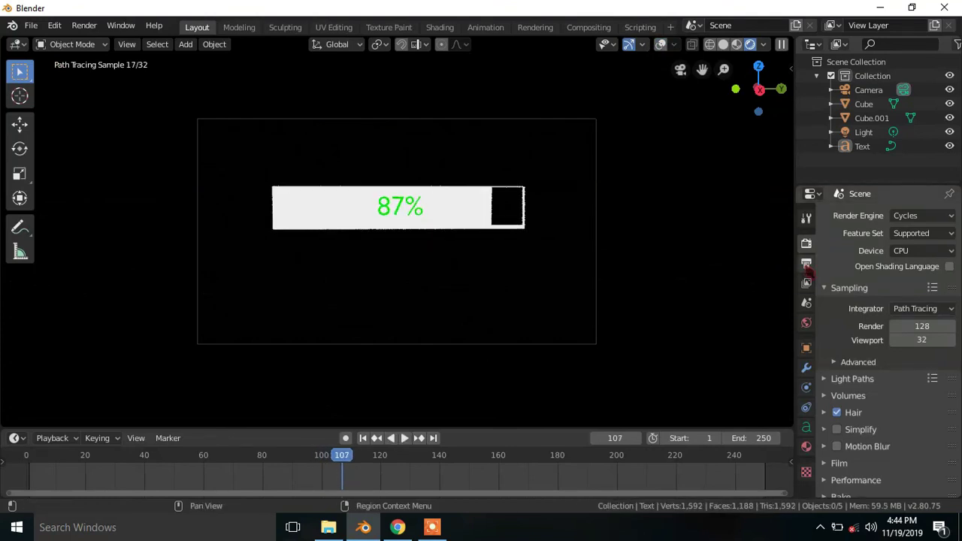
click(806, 265)
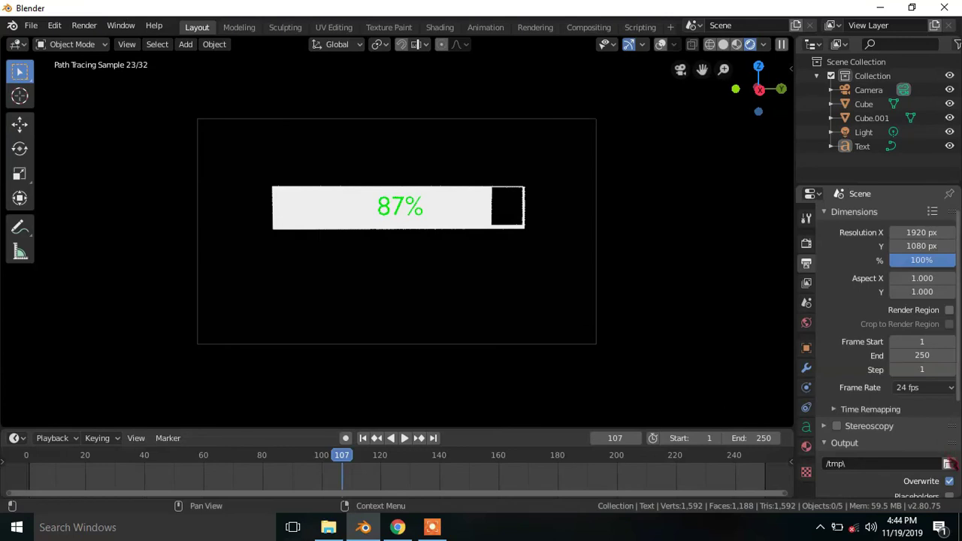
- Set the render output folder to the Desktop
scroll(907, 431, down, 3)
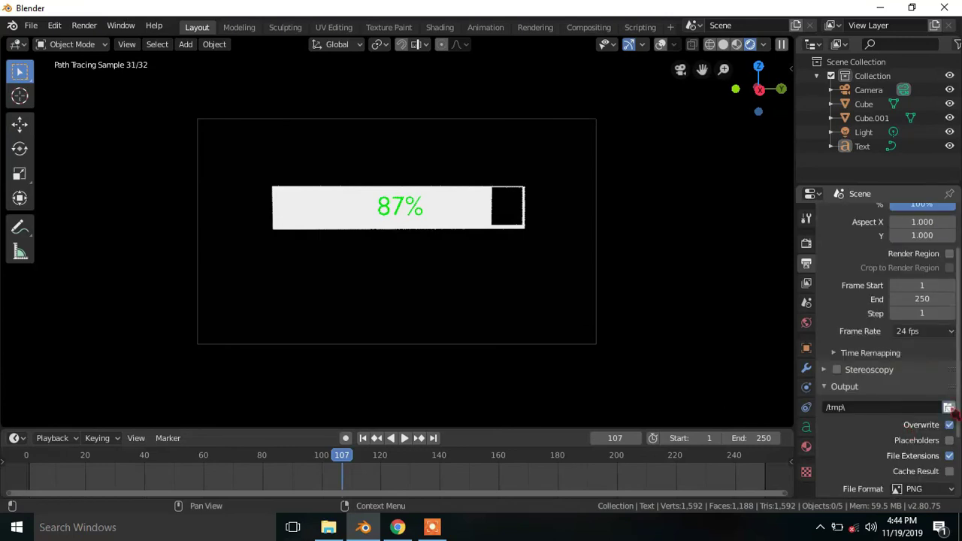
click(949, 408)
click(43, 122)
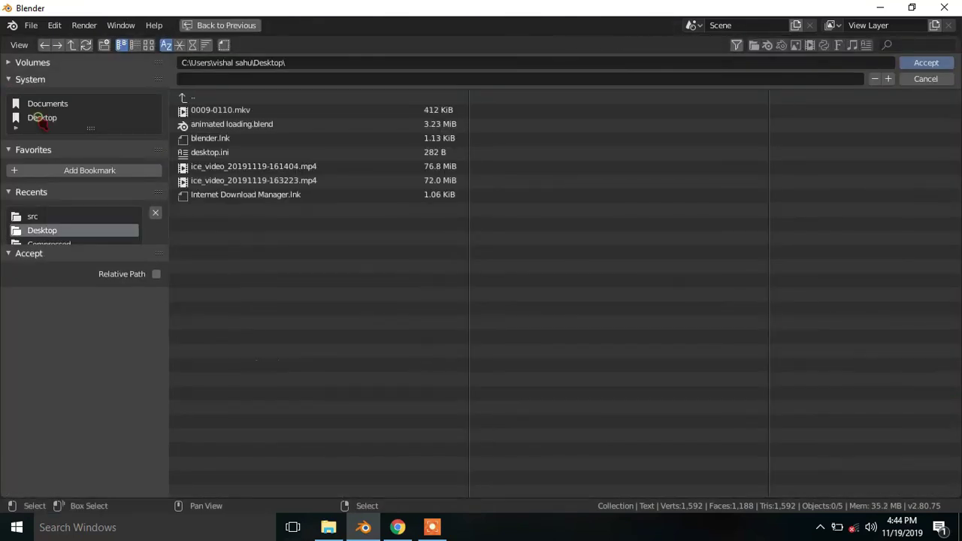
click(913, 66)
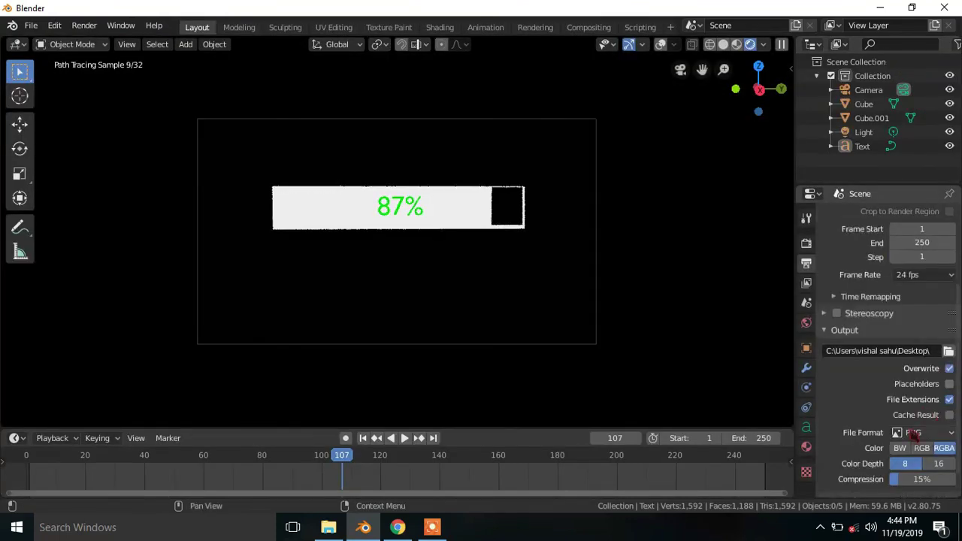
- Change the output file format from PNG to FFmpeg video
click(932, 432)
click(909, 354)
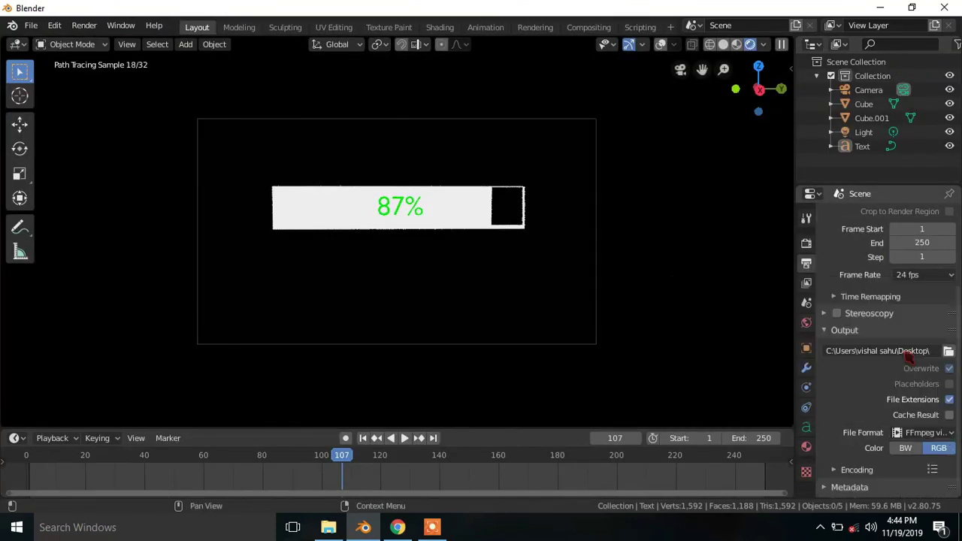
scroll(856, 400, down, 1)
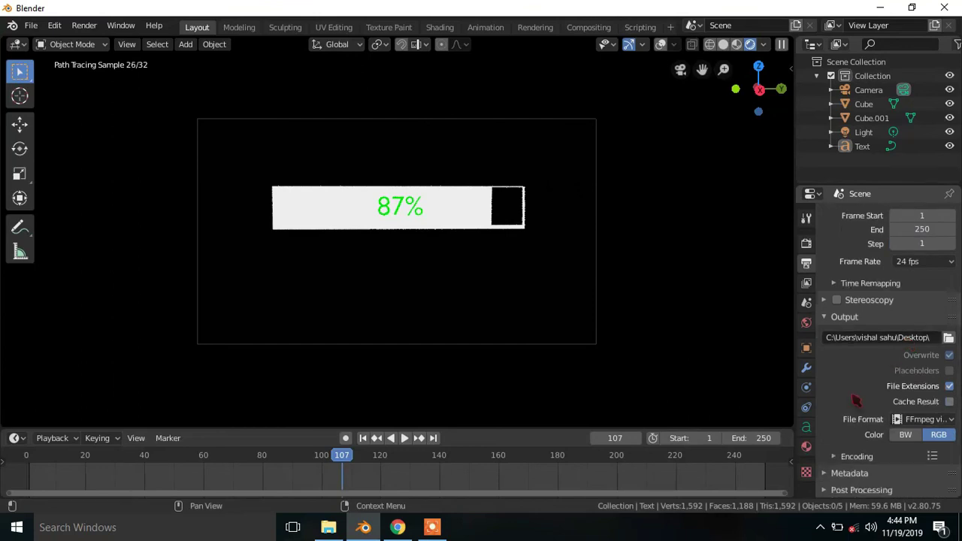
scroll(856, 400, up, 5)
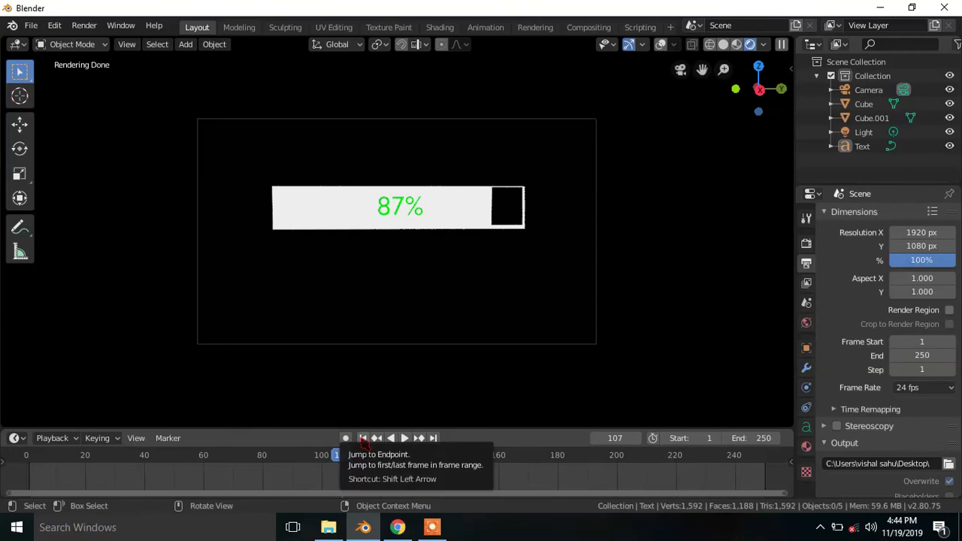
- Play the animation from the first frame and set the start frame to 15
click(362, 438)
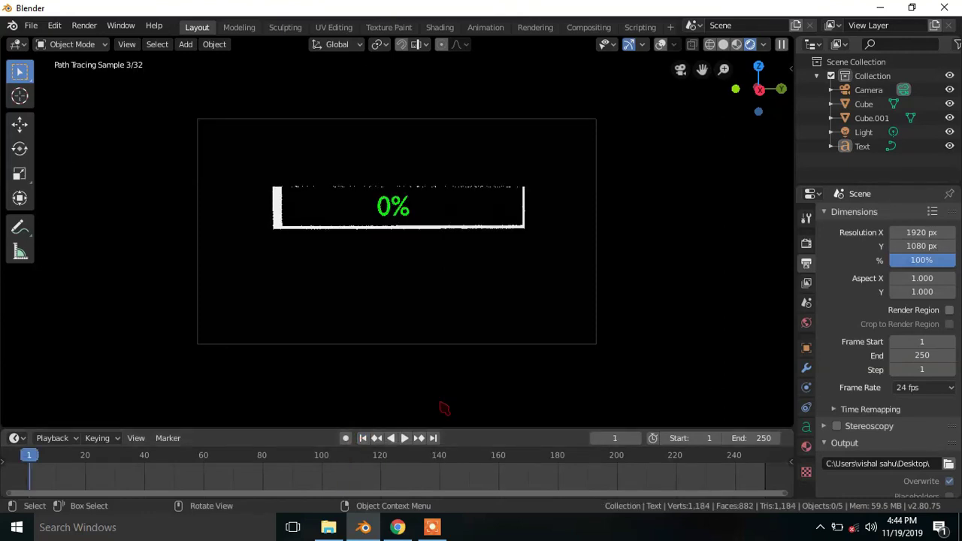
key(space)
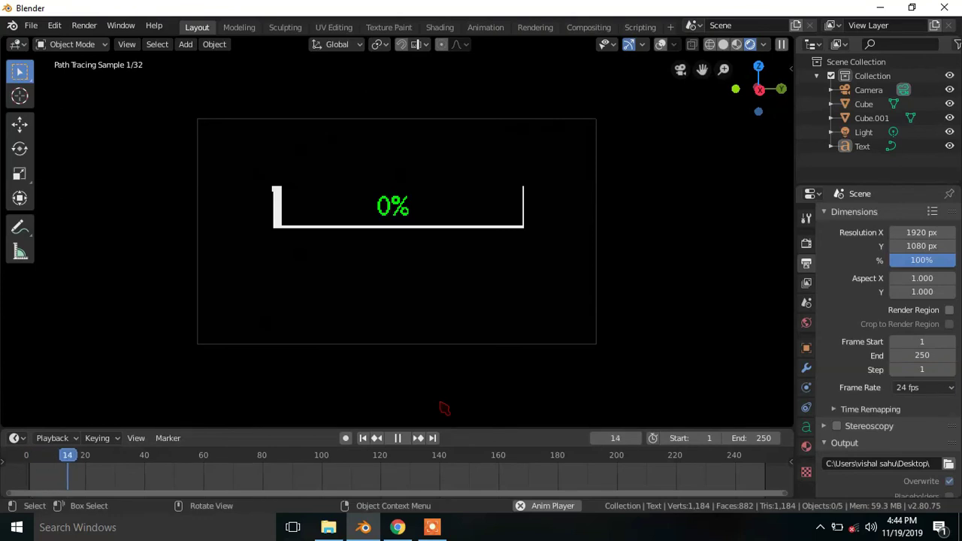
key(space)
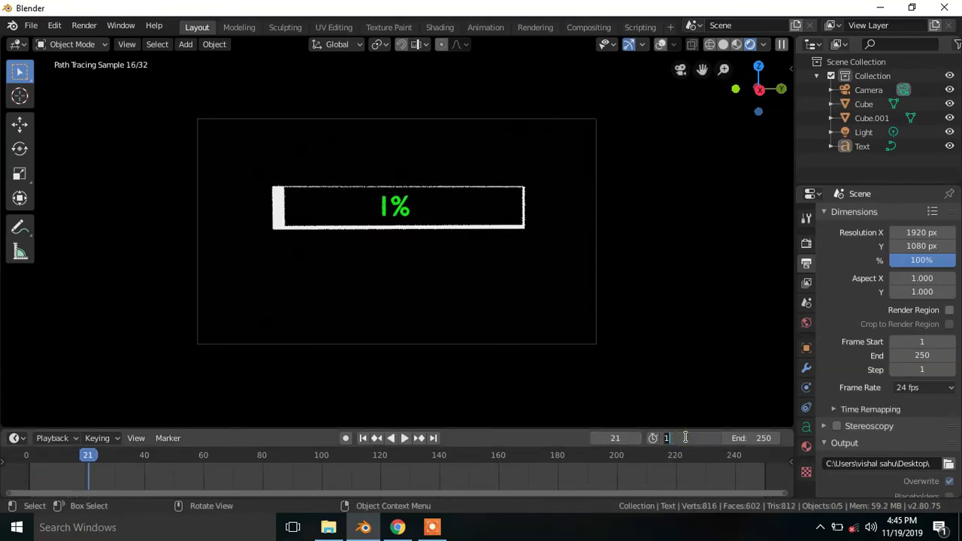
click(691, 438)
text(5)
key(Return)
- Replay until the bar reaches 100% and set the end frame to 125
key(space)
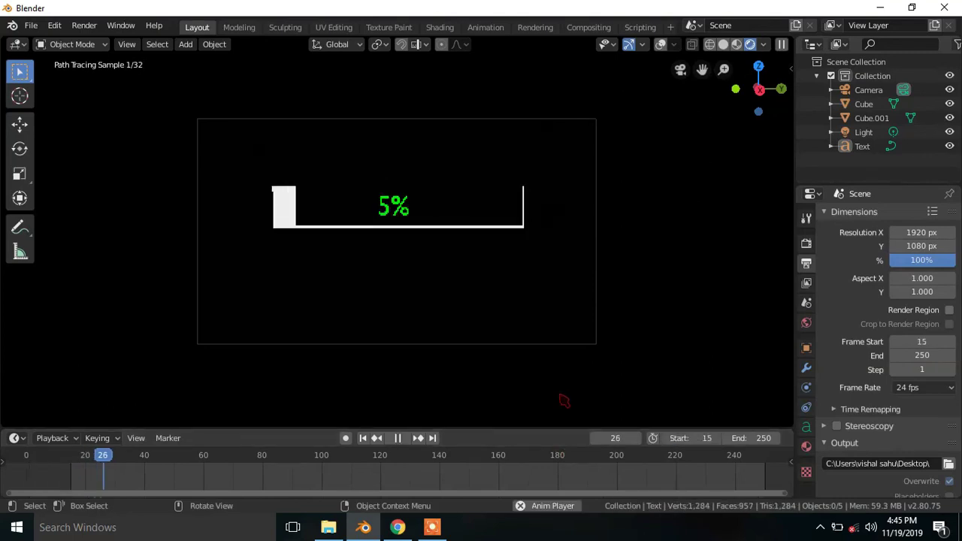
key(space)
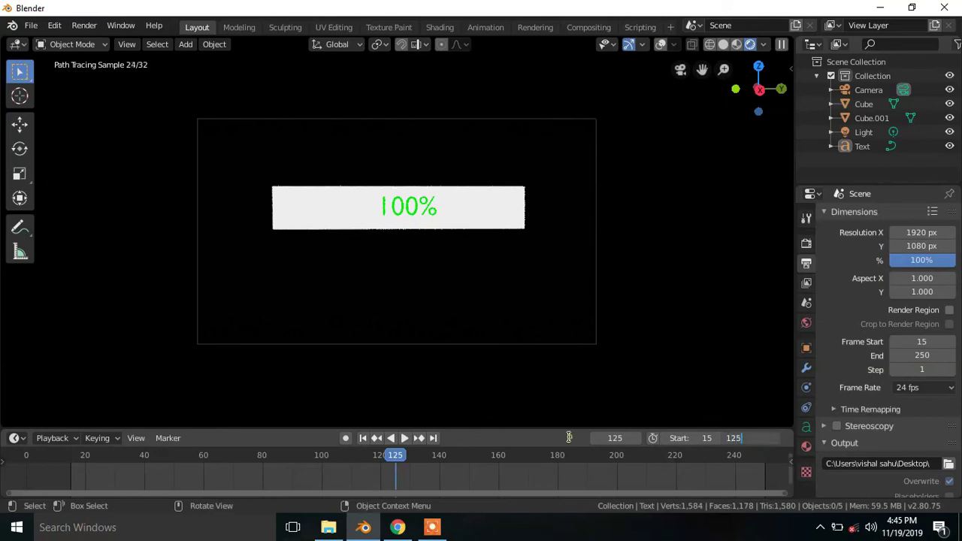
key(Return)
click(362, 437)
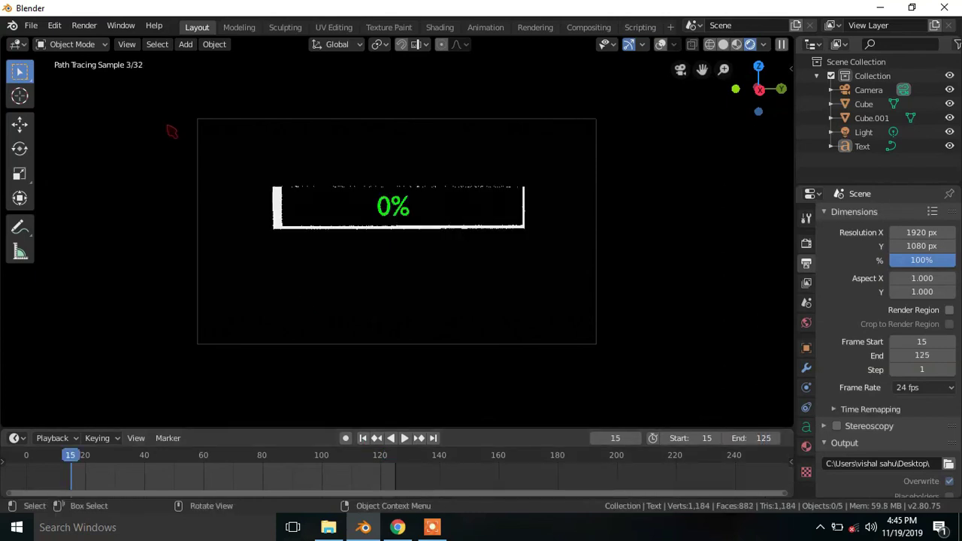
click(86, 27)
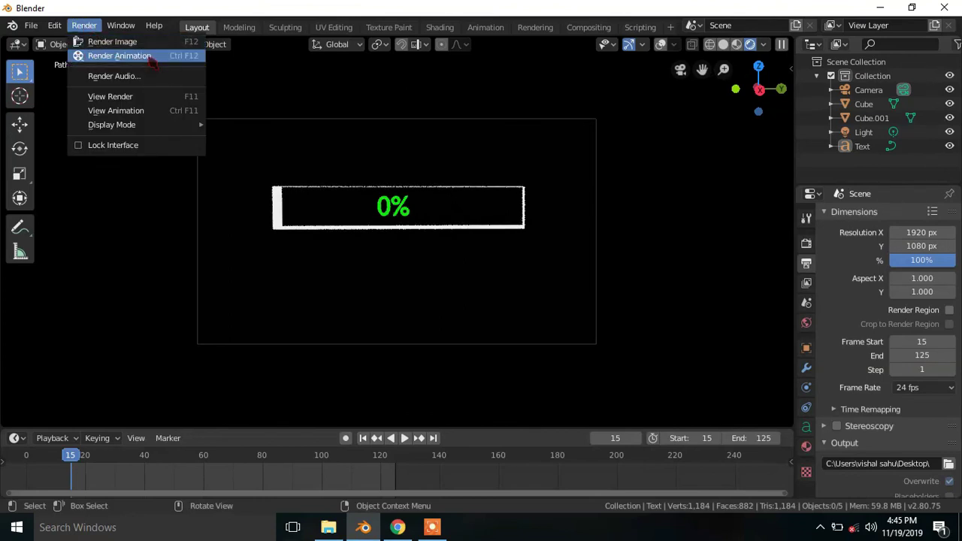
- Start Render Animation to render frames 15–125 to video in a render window
click(120, 55)
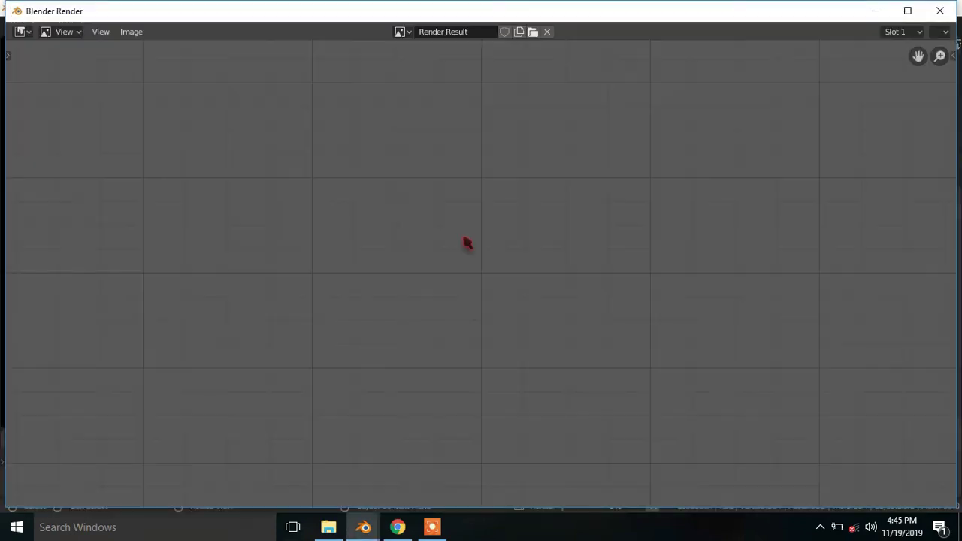